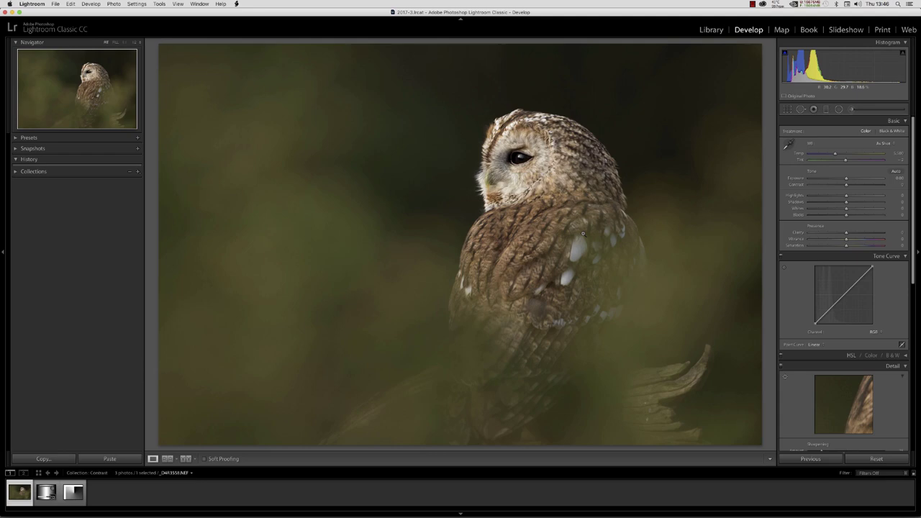
# - Zoom in on the owl's face, then return to viewing the whole photo
pyautogui.click(844, 291)
pyautogui.click(516, 173)
pyautogui.click(515, 172)
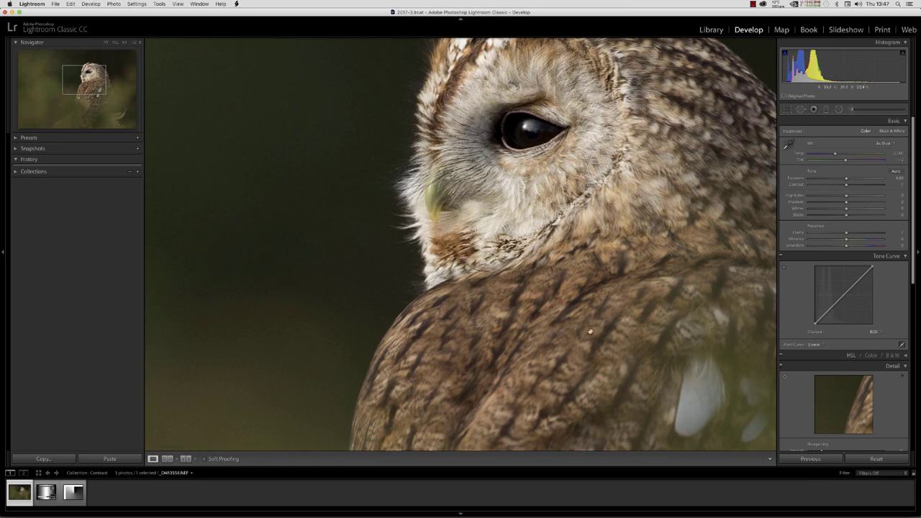
pyautogui.click(499, 282)
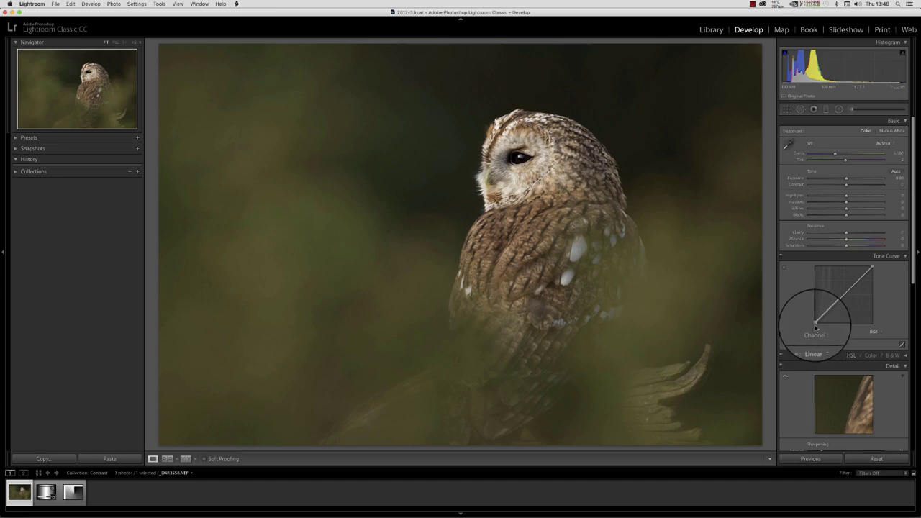
# - Reset the tone curve to linear and lift the Blue channel's black point slightly
pyautogui.moveTo(815, 326); pyautogui.dragTo(815, 323)
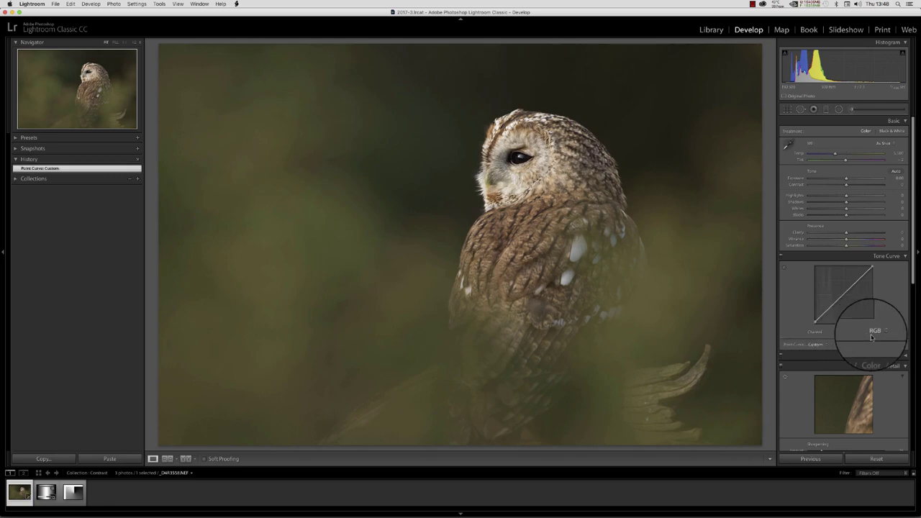
pyautogui.doubleClick(837, 301)
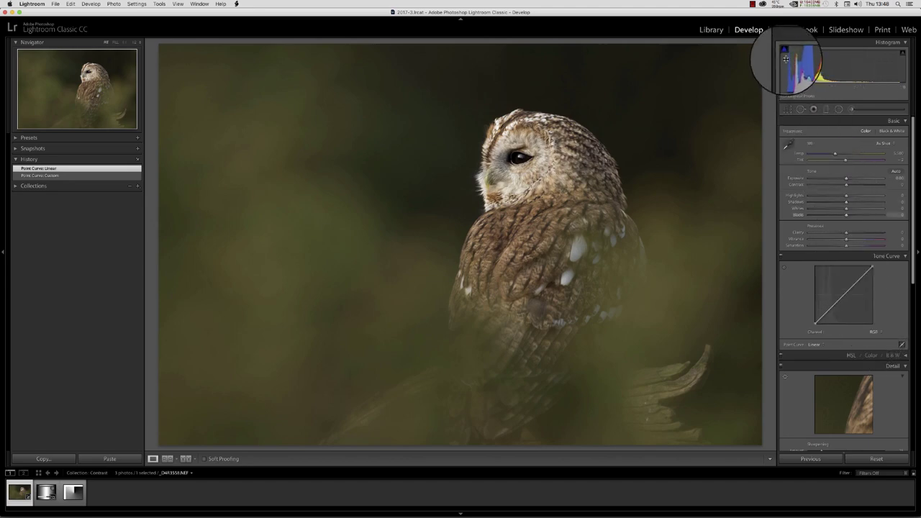
pyautogui.click(873, 335)
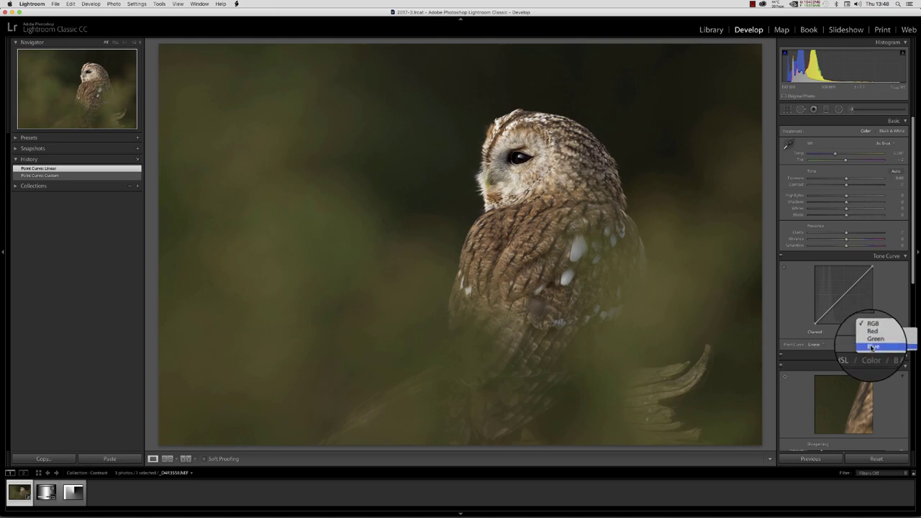
pyautogui.click(872, 351)
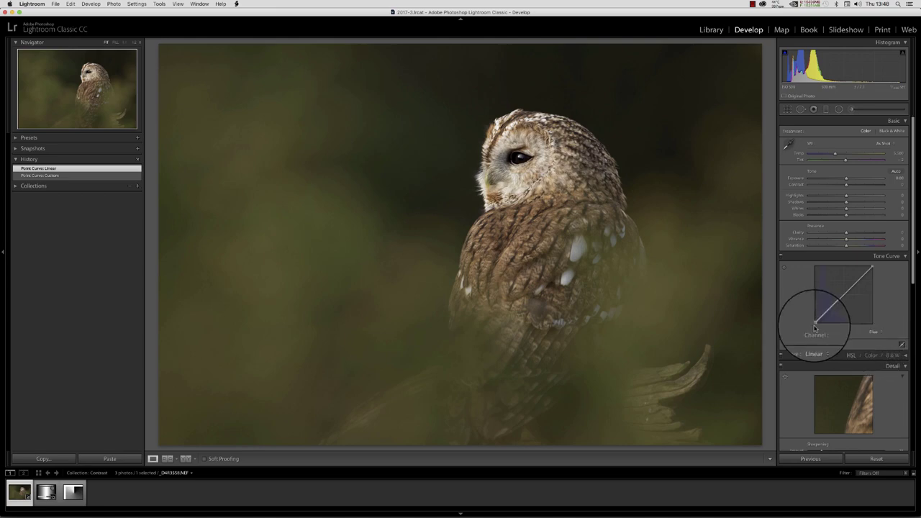
pyautogui.moveTo(817, 326); pyautogui.dragTo(816, 324)
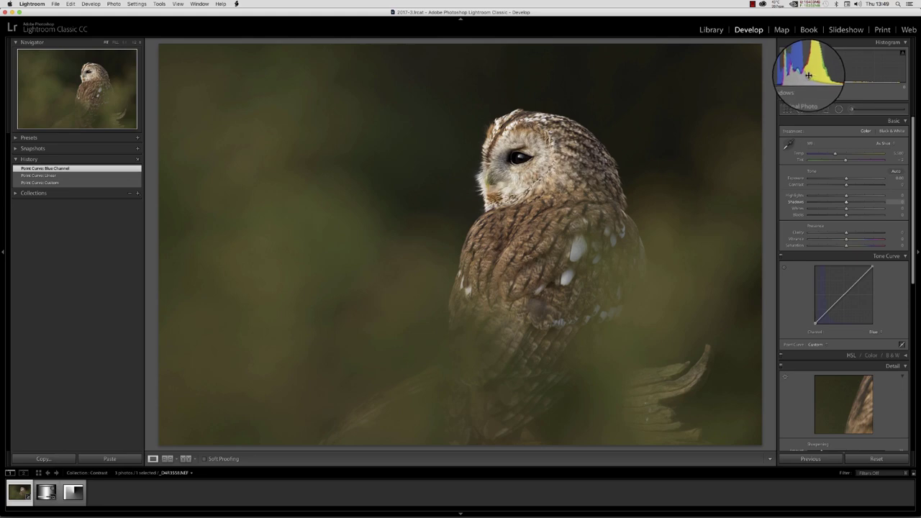
pyautogui.click(874, 332)
# - Return to the RGB curve, bend it several ways, then reset all develop settings
pyautogui.click(873, 316)
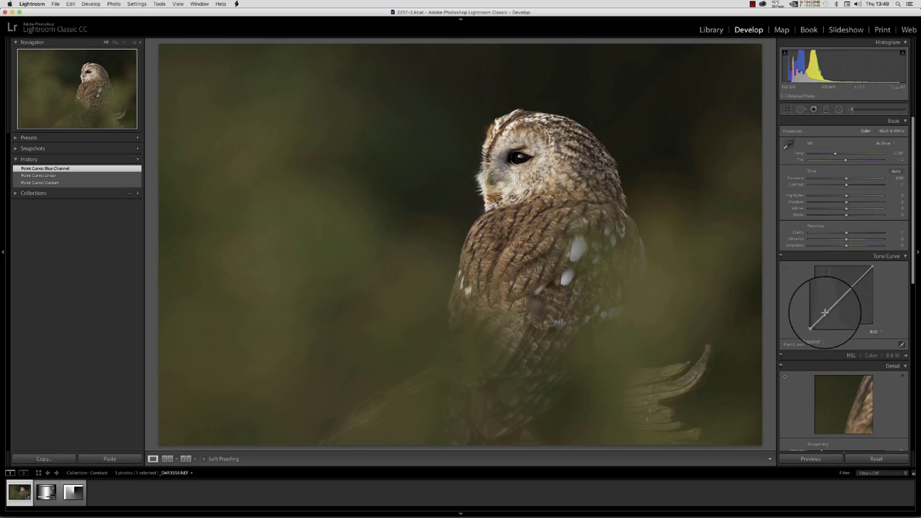
pyautogui.moveTo(826, 314)
pyautogui.moveTo(825, 314); pyautogui.dragTo(822, 311)
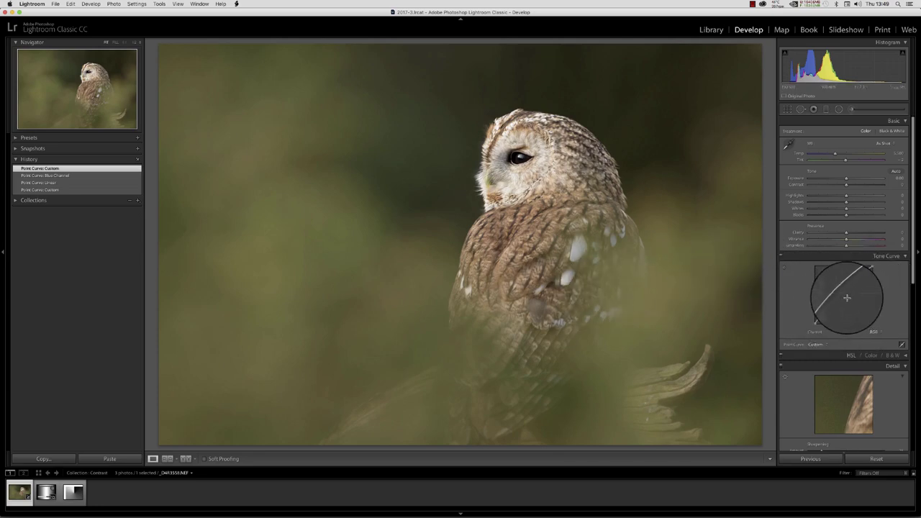
pyautogui.moveTo(848, 288); pyautogui.dragTo(851, 288)
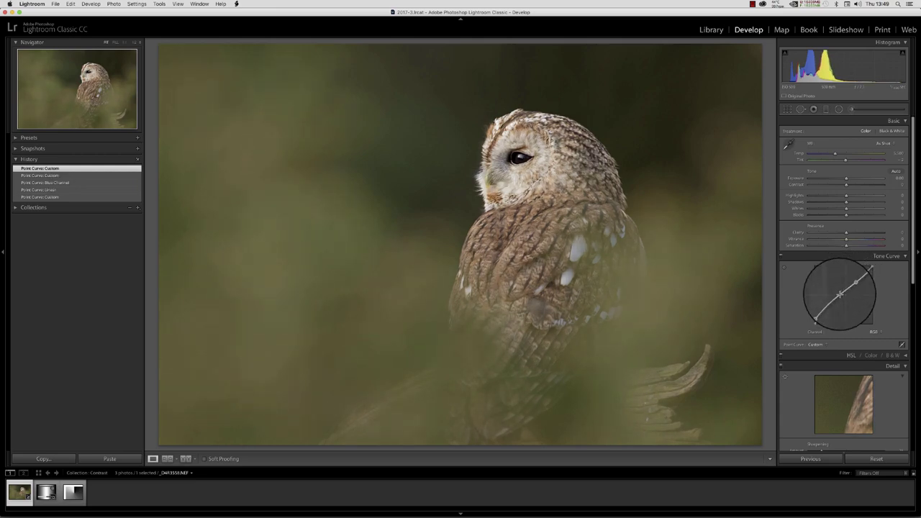
pyautogui.moveTo(841, 297); pyautogui.dragTo(839, 295)
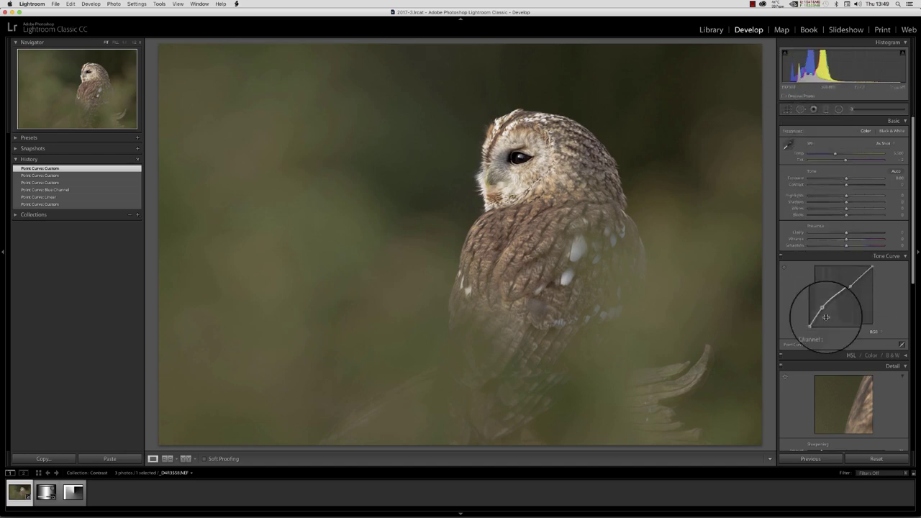
pyautogui.moveTo(837, 311); pyautogui.dragTo(814, 307)
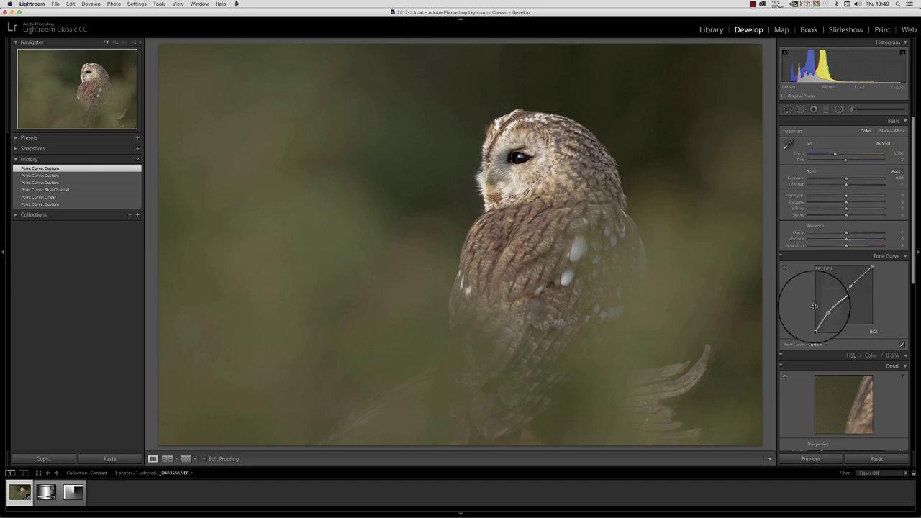
pyautogui.moveTo(814, 306); pyautogui.dragTo(819, 294)
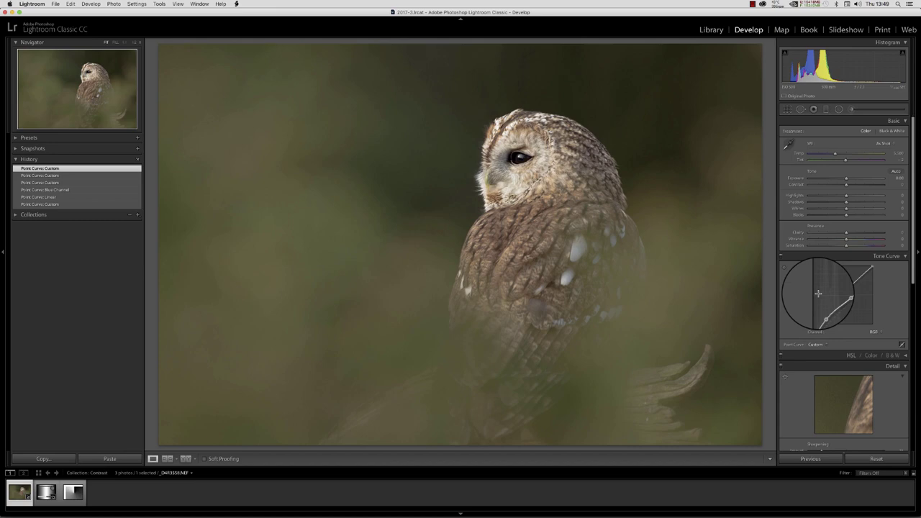
pyautogui.click(877, 458)
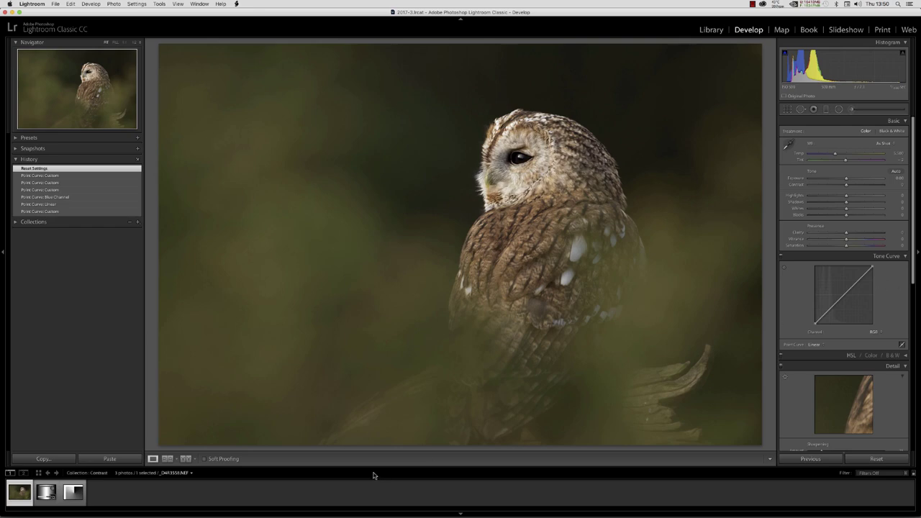
# - Open Contrast.tif from the filmstrip, then switch back to the owl photo
pyautogui.click(46, 493)
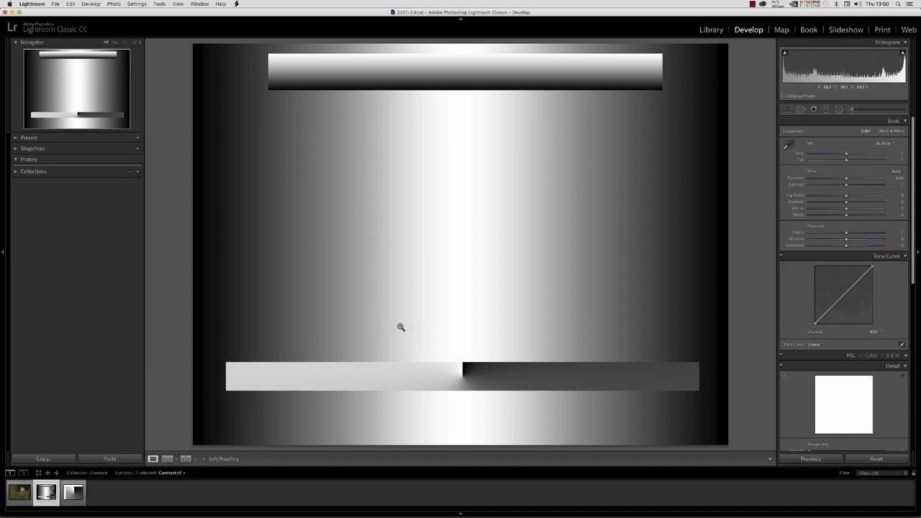
pyautogui.click(18, 494)
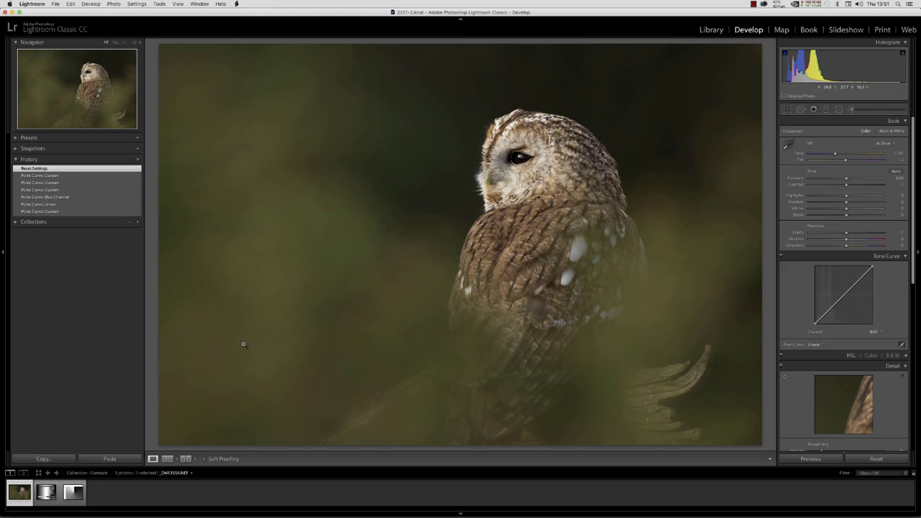
# - Reopen Contrast.tif and raise its contrast very slightly, to about +3
pyautogui.click(46, 493)
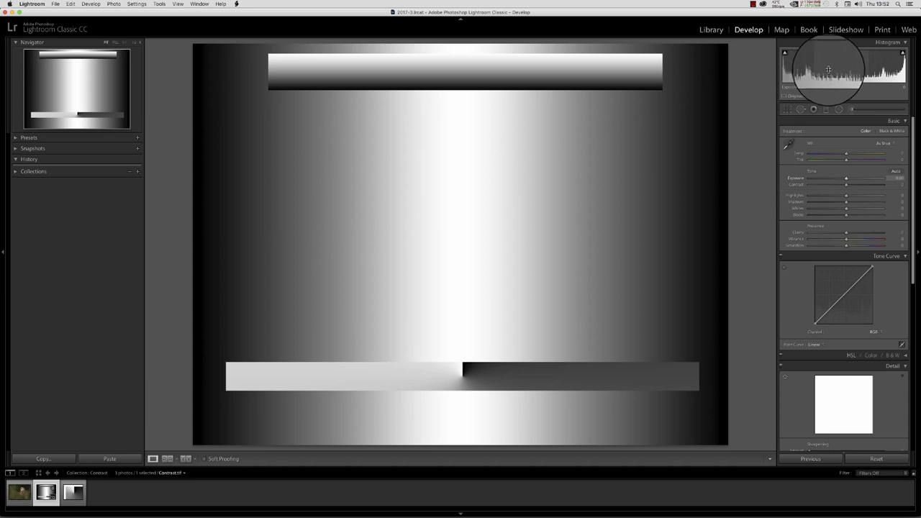
pyautogui.moveTo(873, 67); pyautogui.dragTo(874, 68)
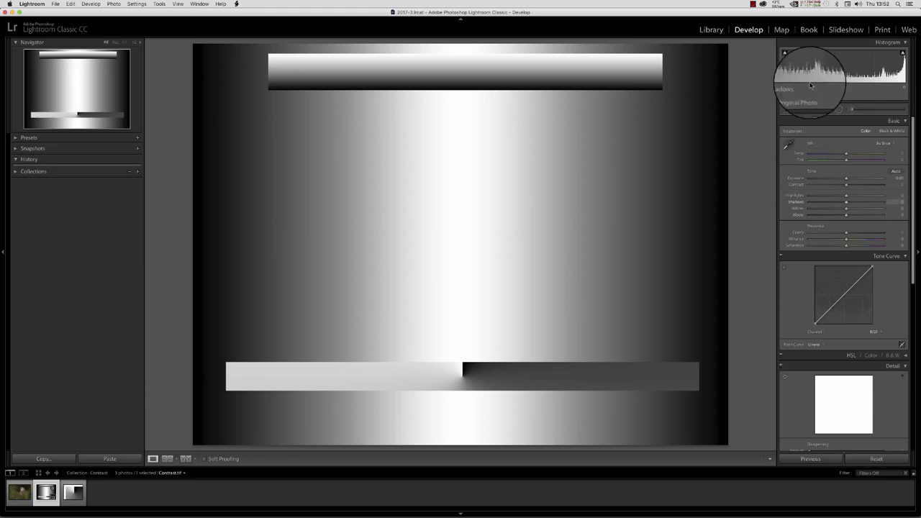
# - Push the gradient's Contrast up to +100 and reset it to 0, twice over
pyautogui.moveTo(847, 185); pyautogui.dragTo(883, 186)
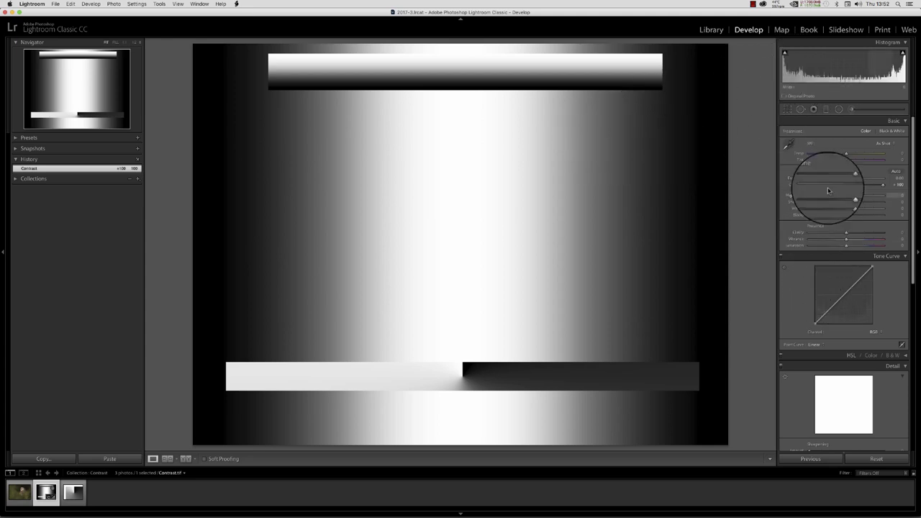
pyautogui.doubleClick(798, 185)
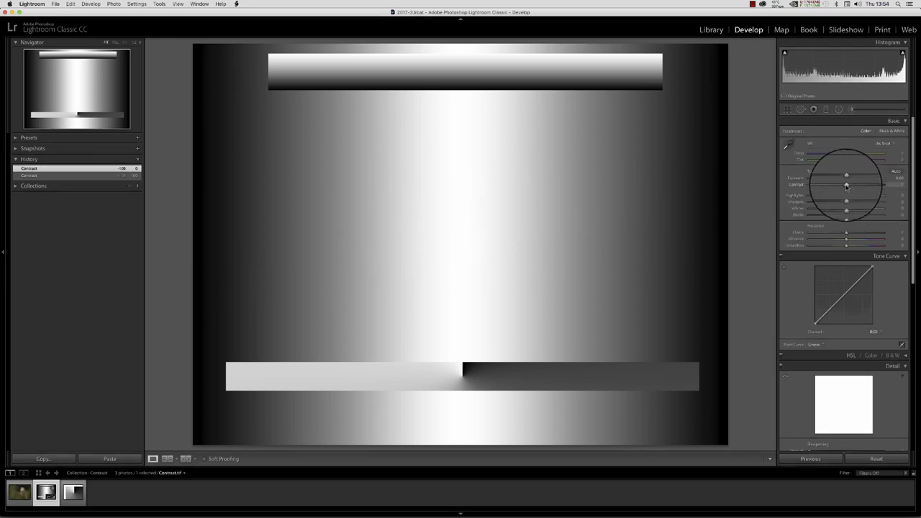
pyautogui.moveTo(847, 186); pyautogui.dragTo(904, 185)
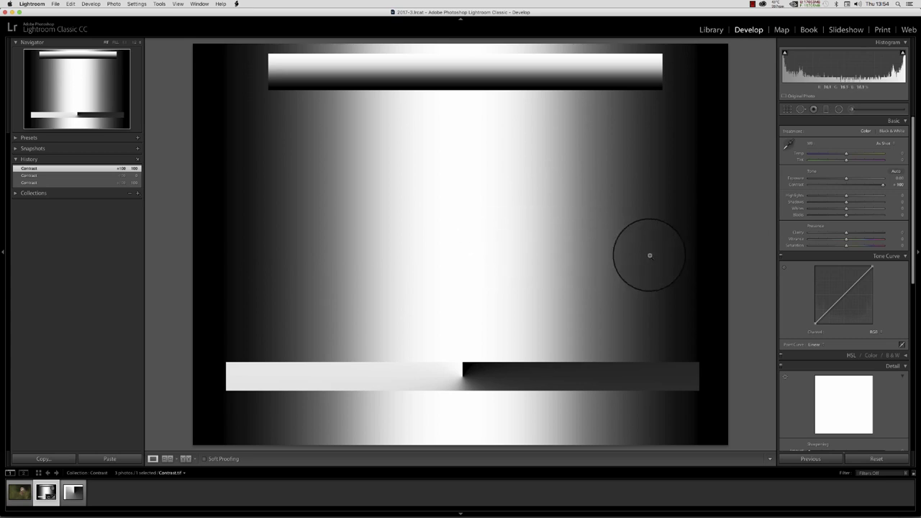
pyautogui.doubleClick(796, 185)
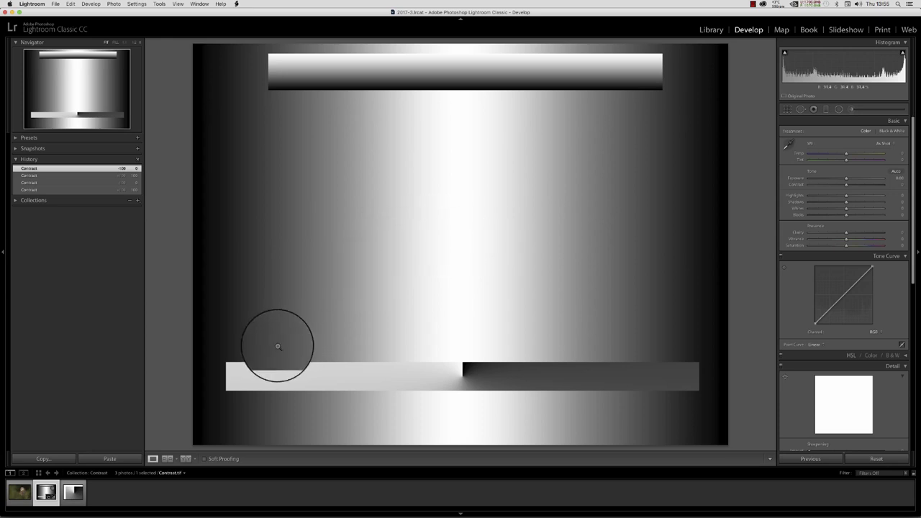
# - Open the third filmstrip image at FILL zoom, panned slightly upward
pyautogui.click(73, 492)
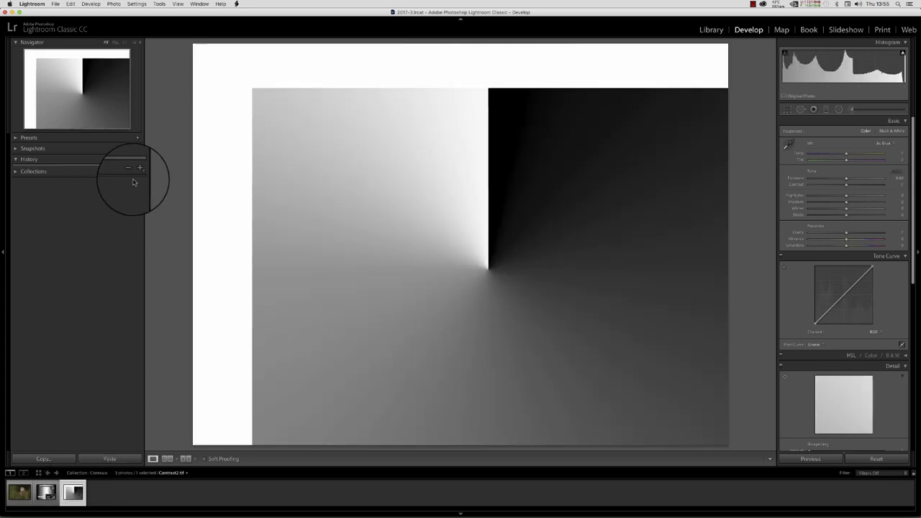
pyautogui.click(115, 42)
pyautogui.moveTo(417, 317); pyautogui.dragTo(412, 301)
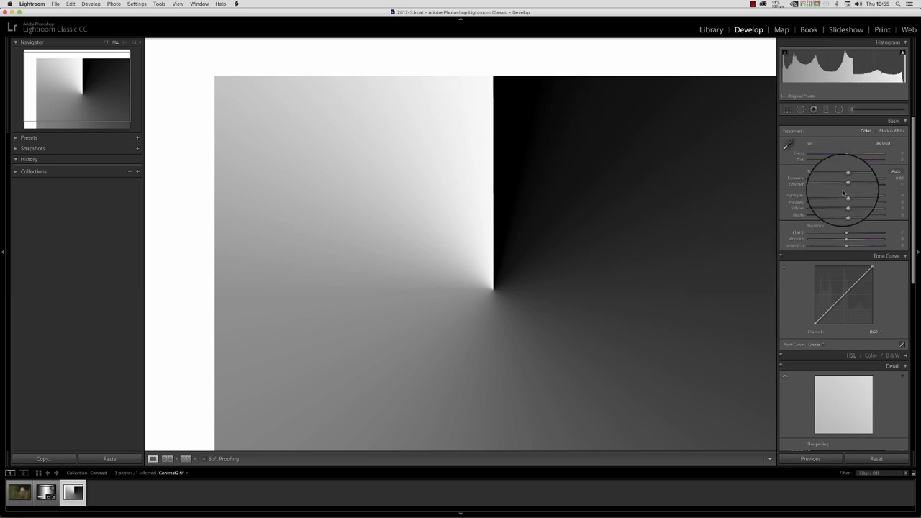
# - Raise the quadrant gradient's Contrast to +100, then drop it to -100
pyautogui.moveTo(847, 185); pyautogui.dragTo(883, 184)
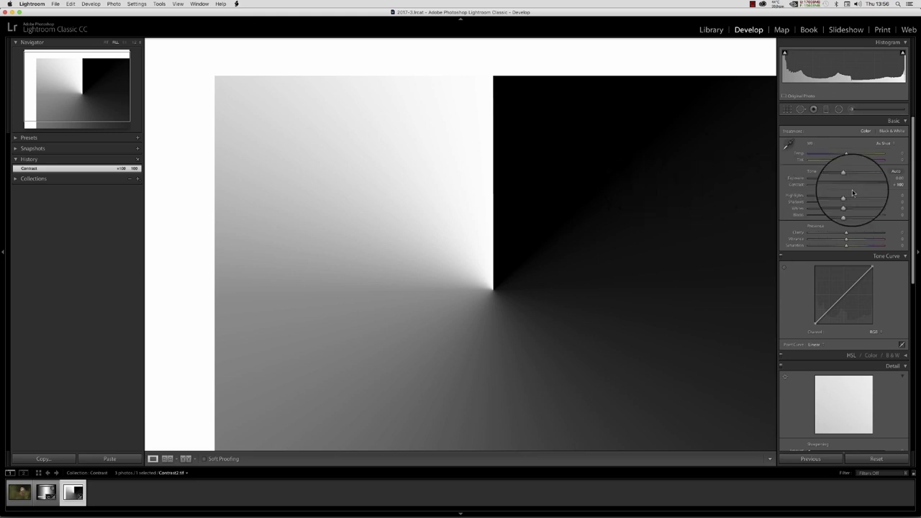
pyautogui.moveTo(884, 186); pyautogui.dragTo(583, 259)
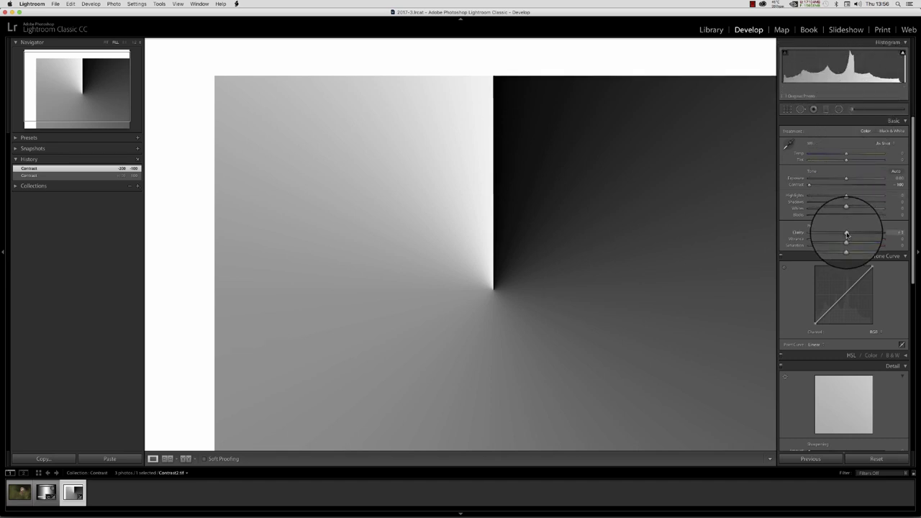
# - Push the Presence Clarity slider fully right to +100
pyautogui.moveTo(846, 234); pyautogui.dragTo(905, 237)
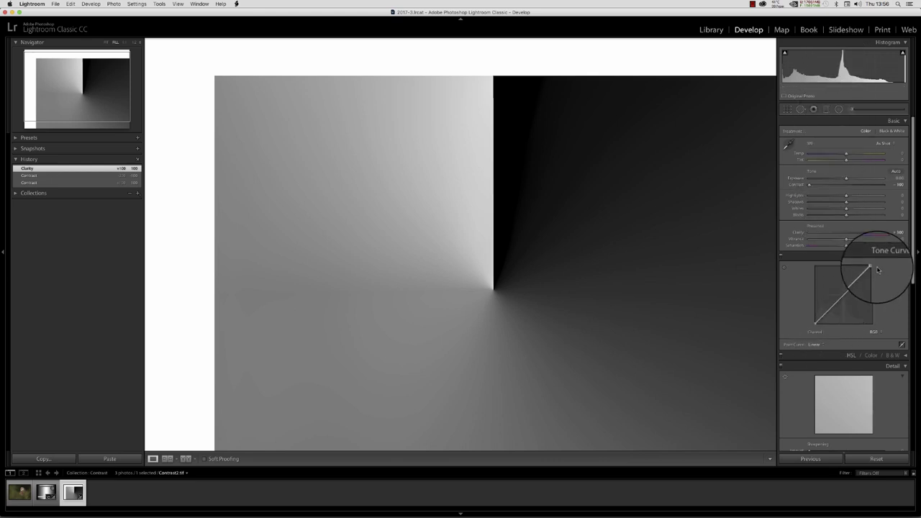
# - Apply the pvswap point curve and pull Clarity down from +100 to -6
pyautogui.click(824, 346)
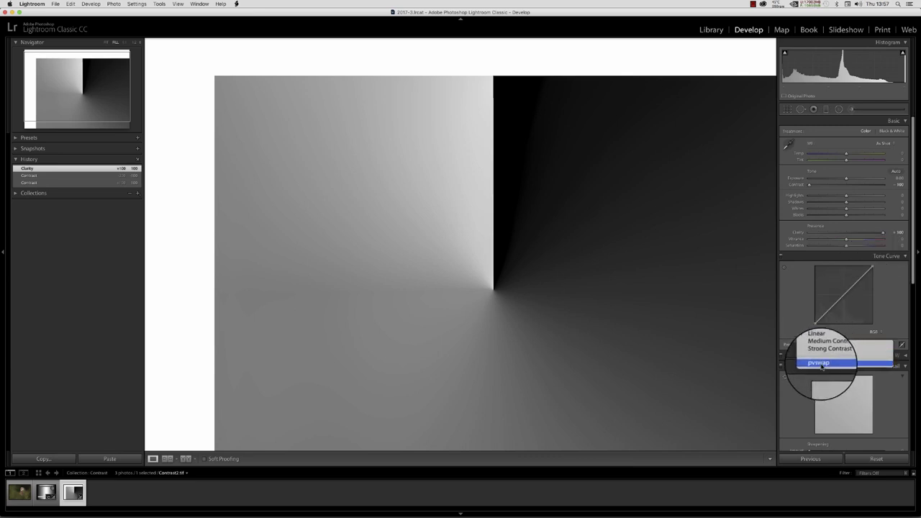
pyautogui.click(822, 363)
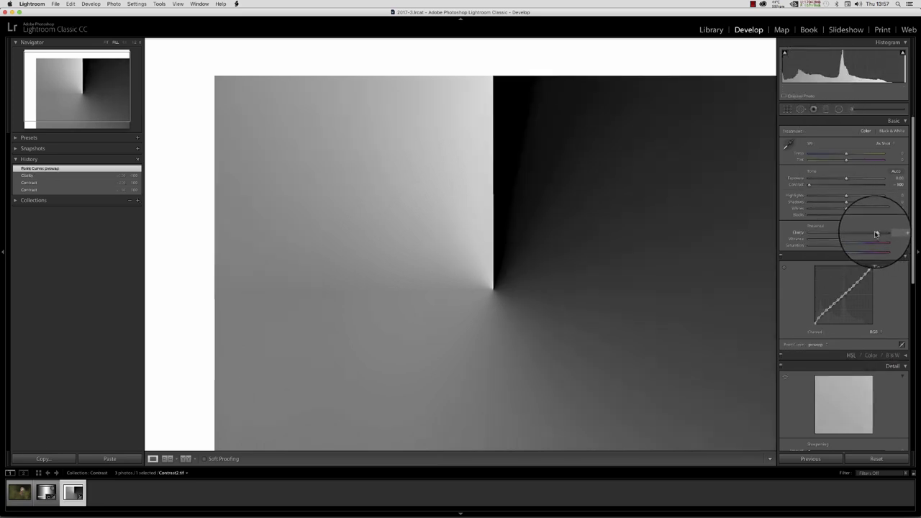
pyautogui.moveTo(882, 233); pyautogui.dragTo(843, 234)
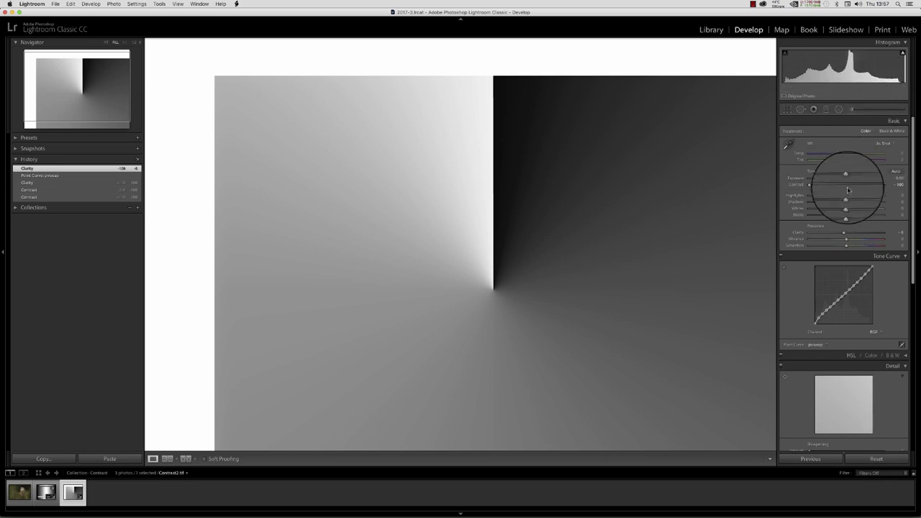
# - Ease Contrast up from -100 to about -36 and settle Clarity at +16
pyautogui.moveTo(844, 233); pyautogui.dragTo(848, 234)
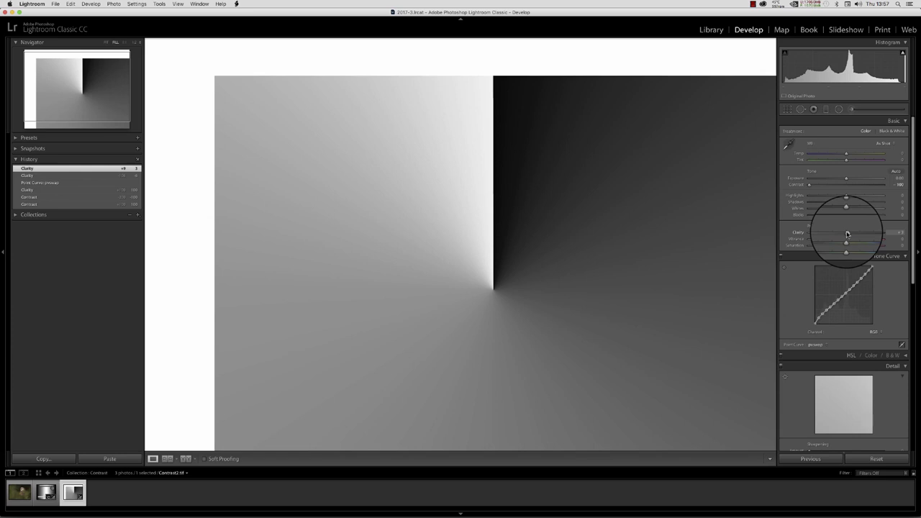
pyautogui.moveTo(808, 184); pyautogui.dragTo(833, 186)
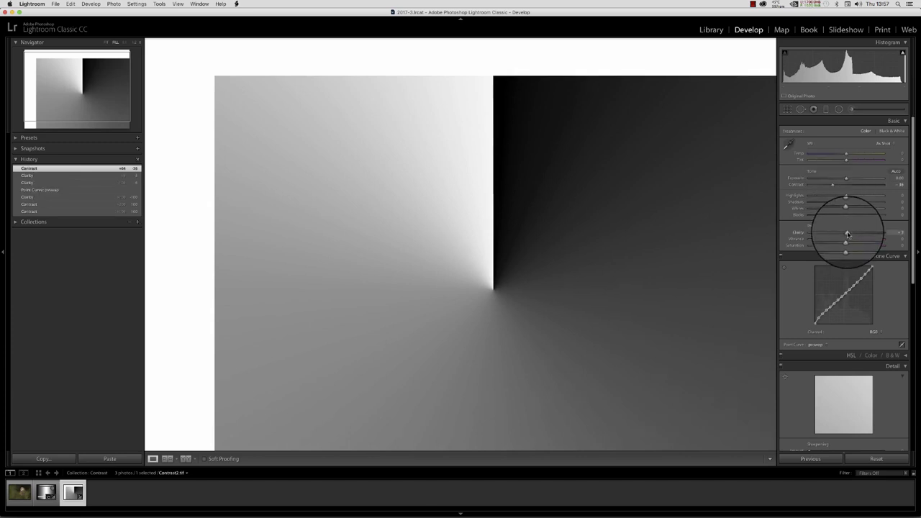
pyautogui.moveTo(848, 234); pyautogui.dragTo(854, 234)
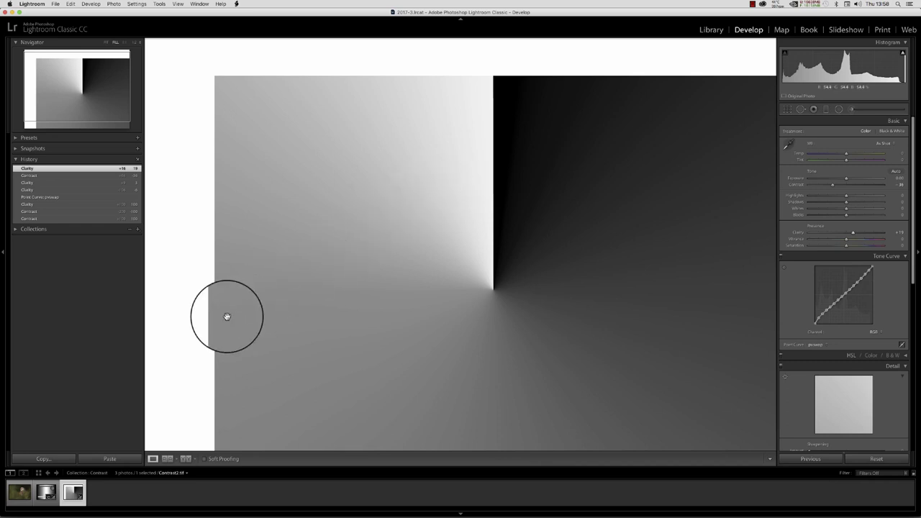
# - Select the tawny owl photo and zoom to 1:1 on its head and eye
pyautogui.press('Left')
pyautogui.press('Left')
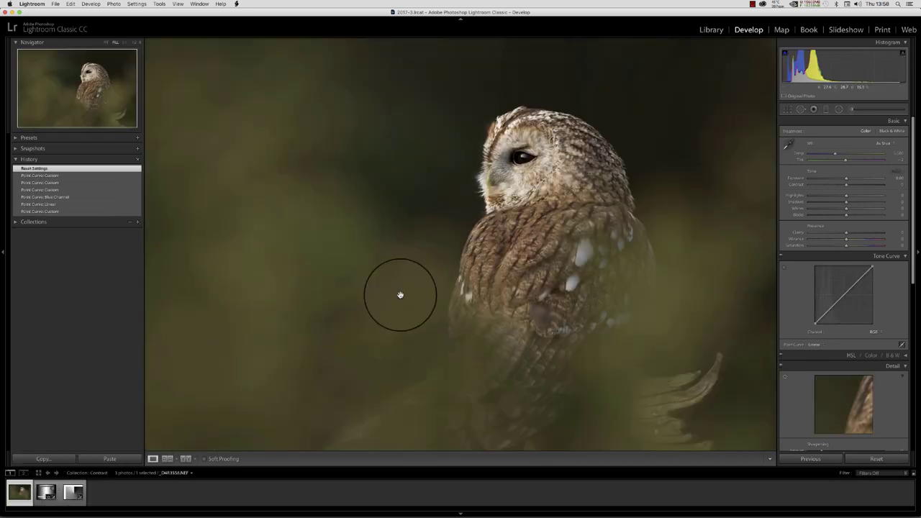
pyautogui.click(457, 291)
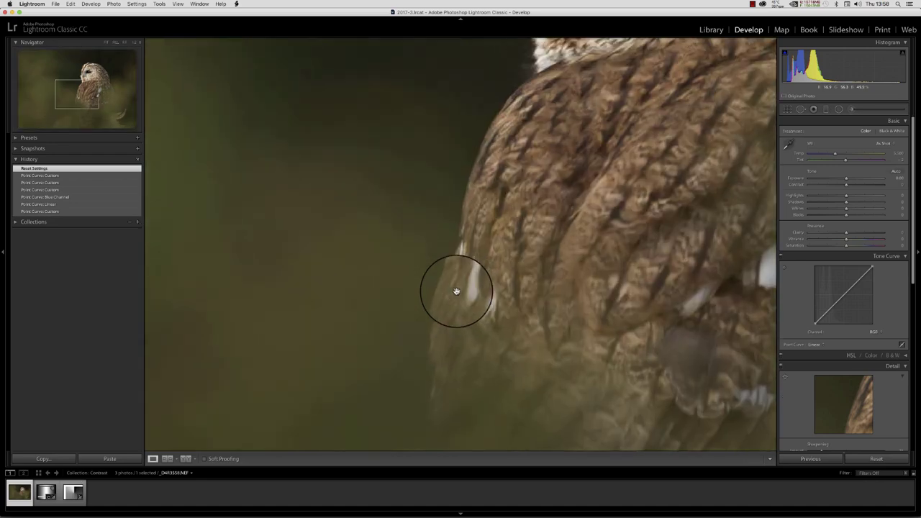
pyautogui.moveTo(477, 175); pyautogui.dragTo(383, 348)
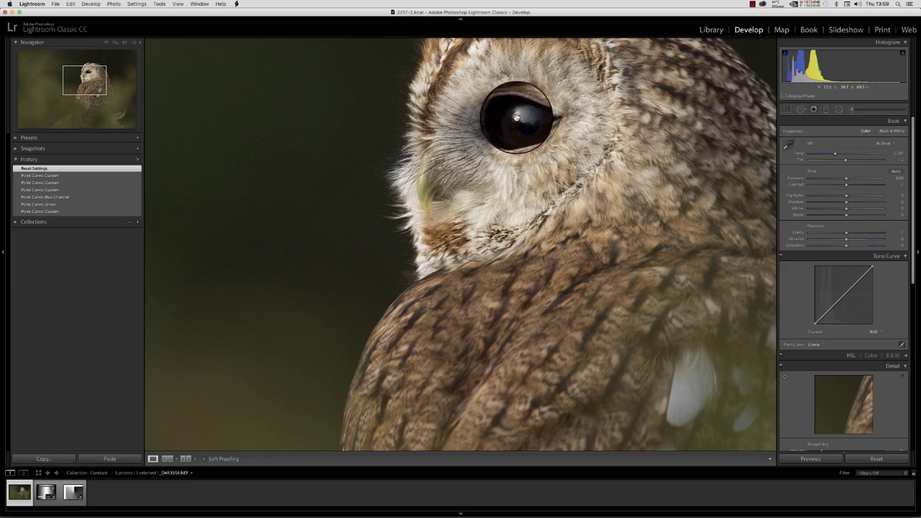
pyautogui.moveTo(516, 117); pyautogui.dragTo(531, 139)
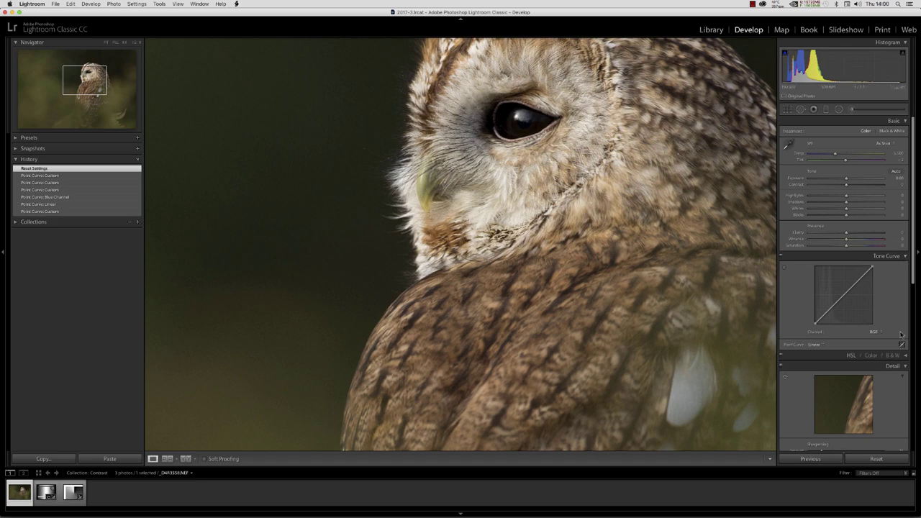
# - Collapse Detail and Effects and choose the Camera Neutral profile in Camera Calibration
pyautogui.click(906, 367)
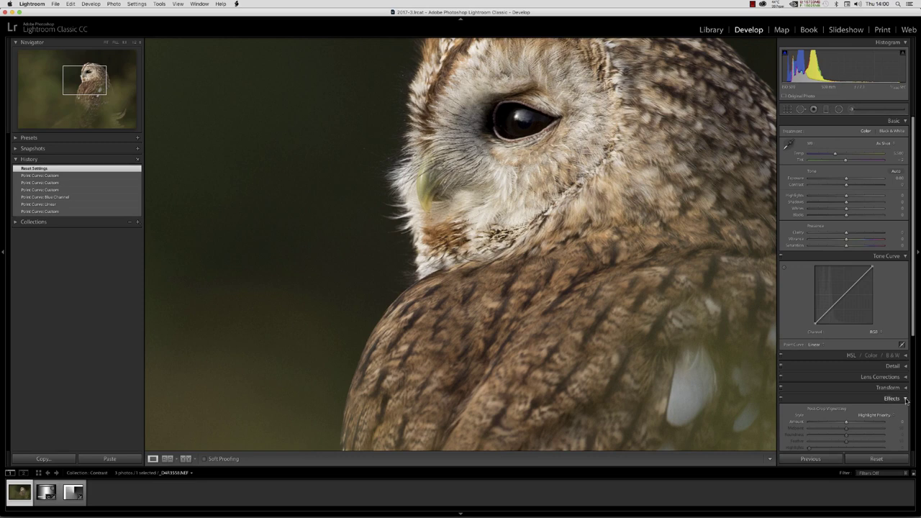
pyautogui.click(906, 400)
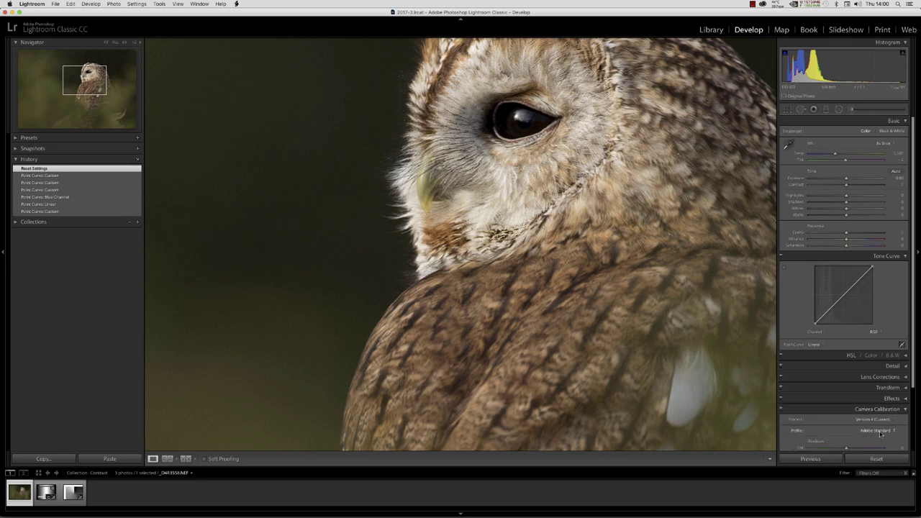
pyautogui.click(880, 430)
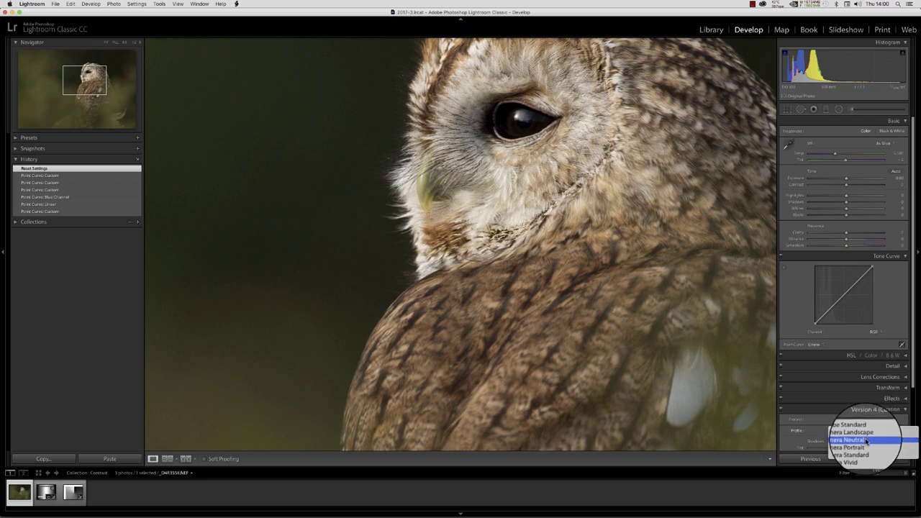
pyautogui.click(868, 440)
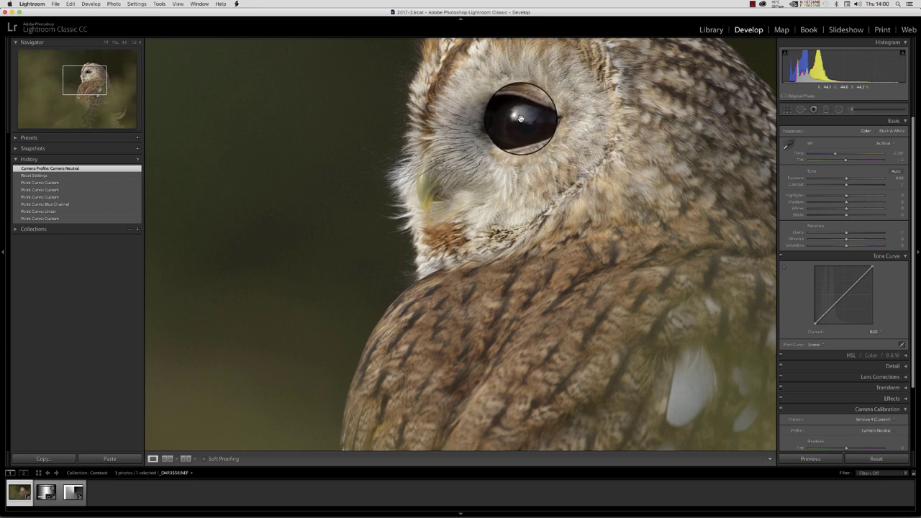
# - Set Process to Version 2 (2010) and apply the Lightroom General Presets Zeroed preset
pyautogui.click(874, 420)
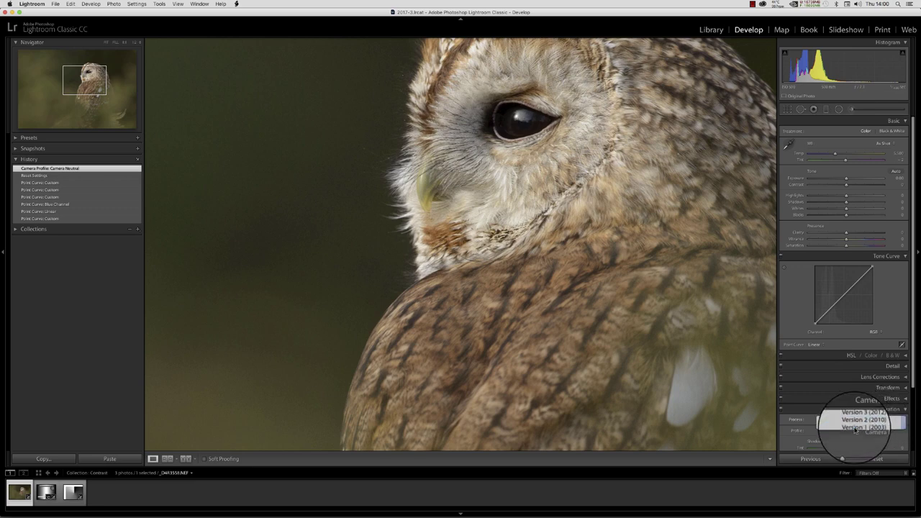
pyautogui.click(851, 428)
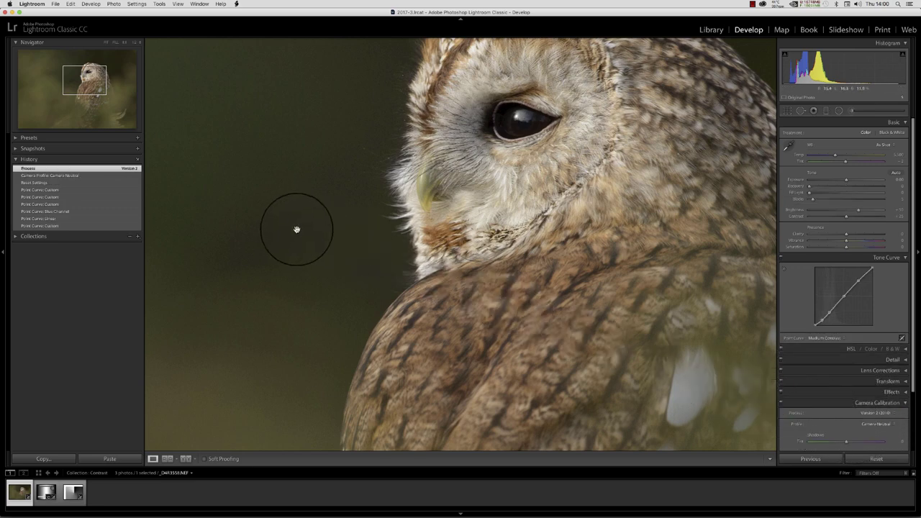
pyautogui.click(16, 138)
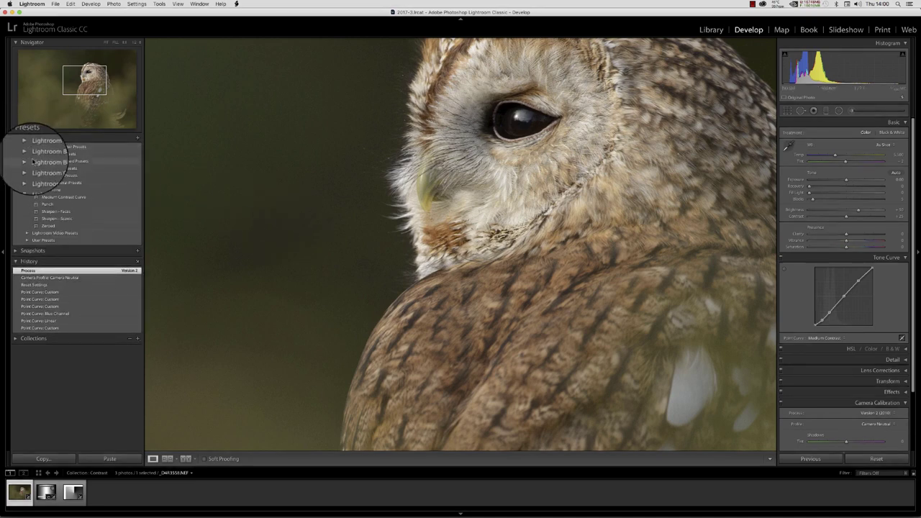
pyautogui.click(54, 226)
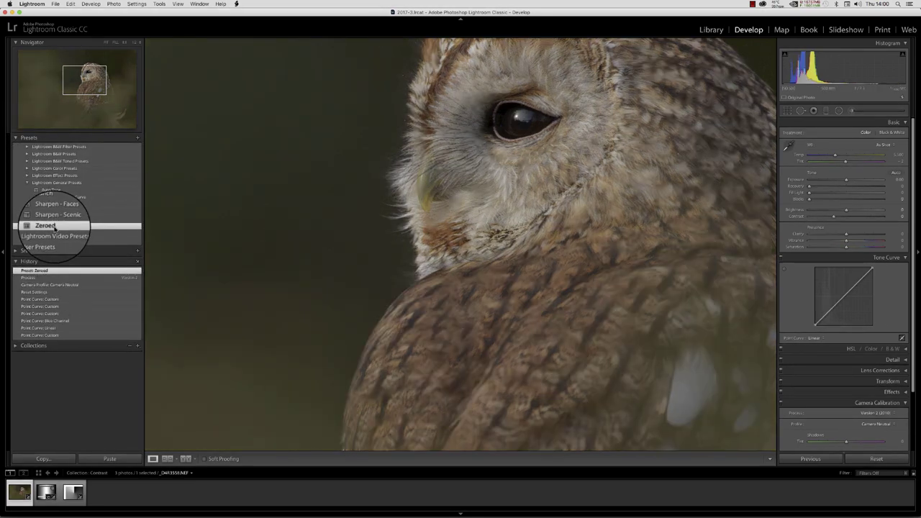
pyautogui.click(15, 137)
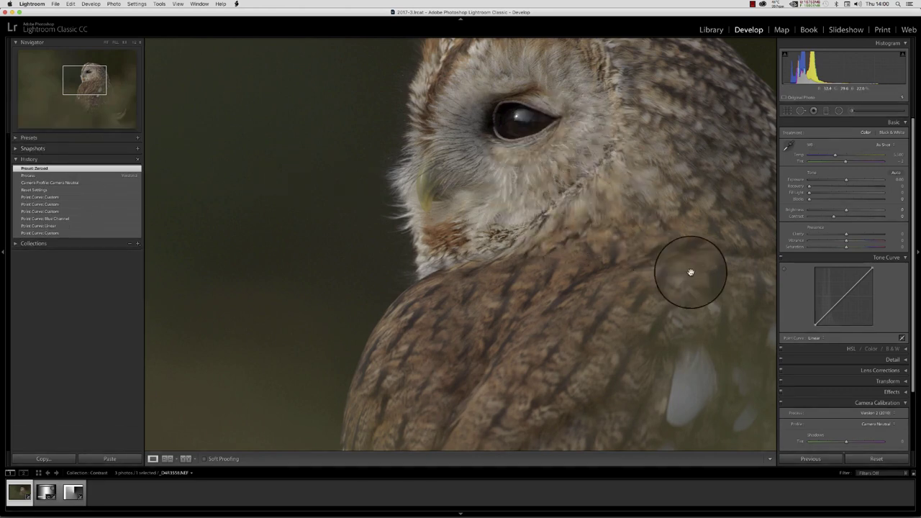
# - Enable Remove Chromatic Aberration and set Color Noise Reduction and Sharpening Amount to 25
pyautogui.click(882, 370)
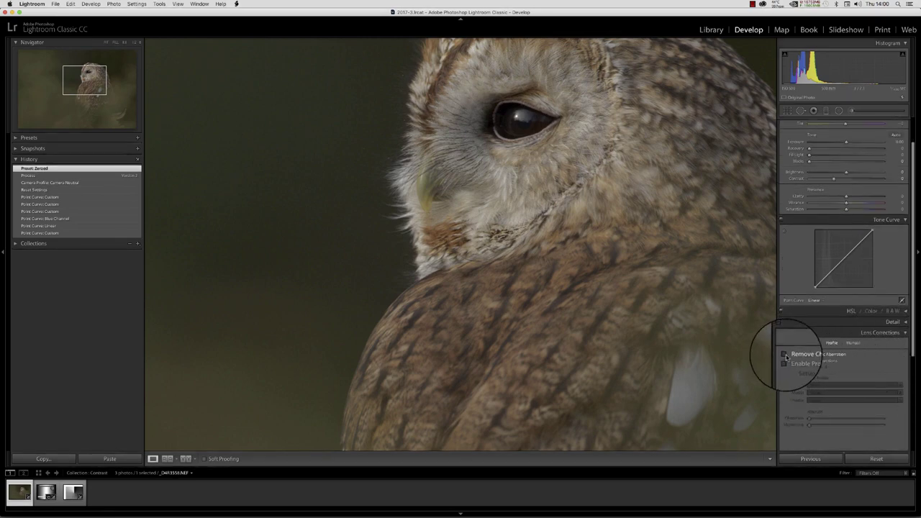
pyautogui.click(786, 354)
pyautogui.click(897, 327)
pyautogui.doubleClick(799, 433)
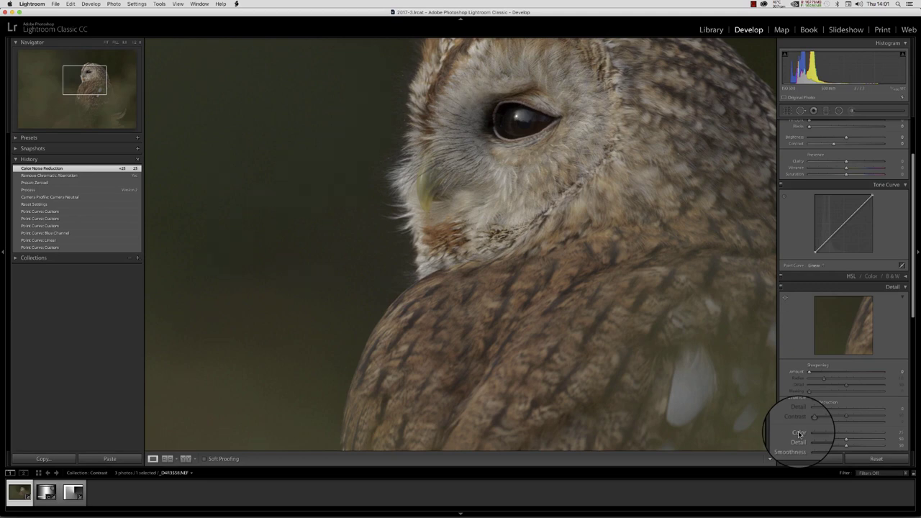
pyautogui.doubleClick(797, 371)
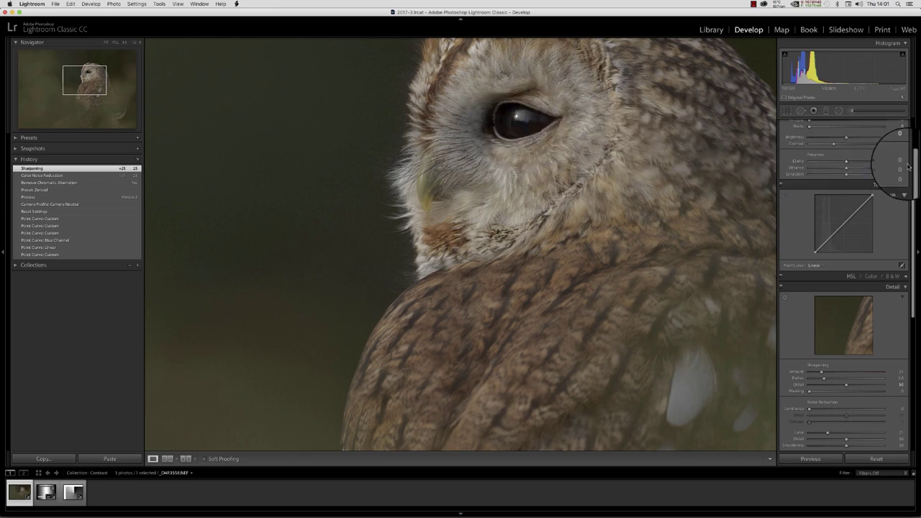
# - Set the Camera Calibration Process to Version 4 (Current)
pyautogui.moveTo(916, 166); pyautogui.dragTo(912, 292)
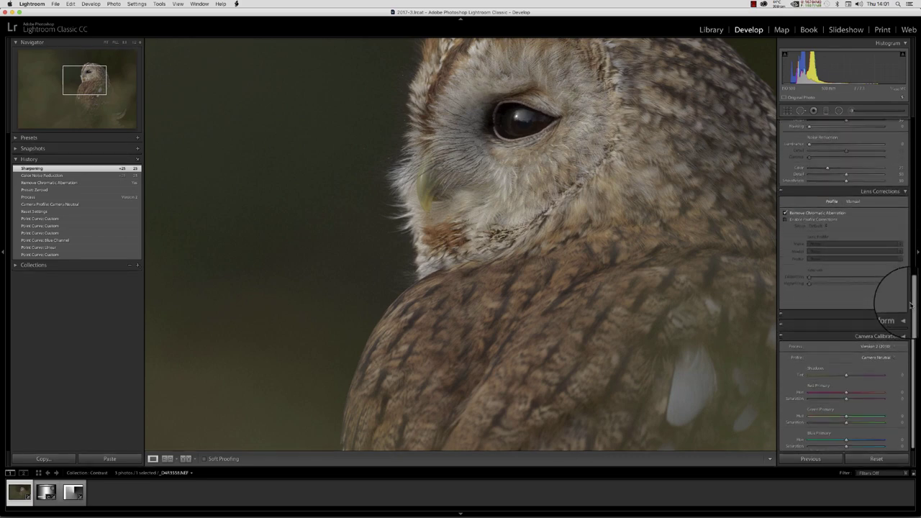
pyautogui.click(888, 347)
pyautogui.click(891, 336)
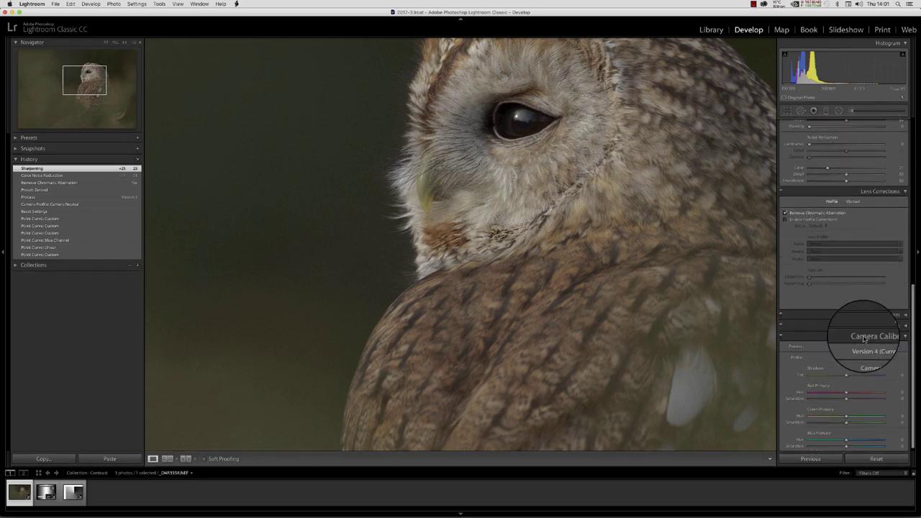
pyautogui.scroll(10, 904, 288)
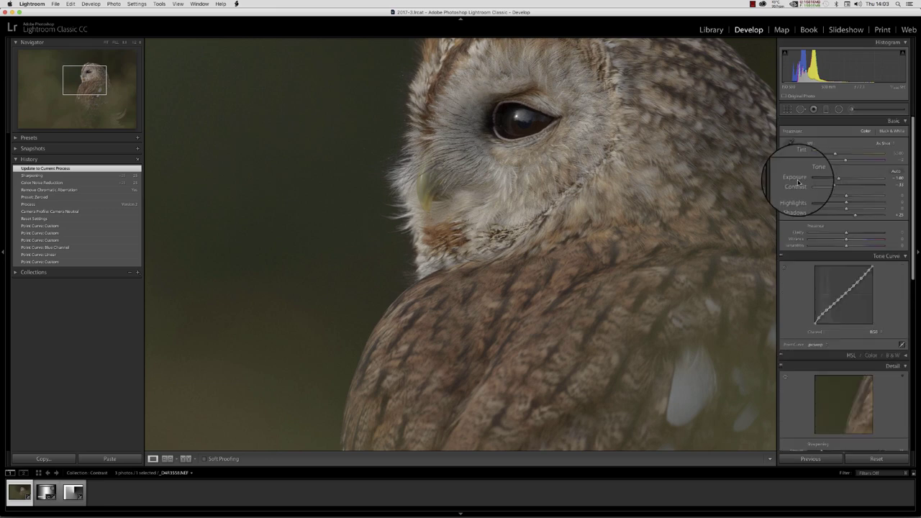
# - Reset Exposure to 0.00 and Contrast to 0 in the Basic panel
pyautogui.doubleClick(797, 180)
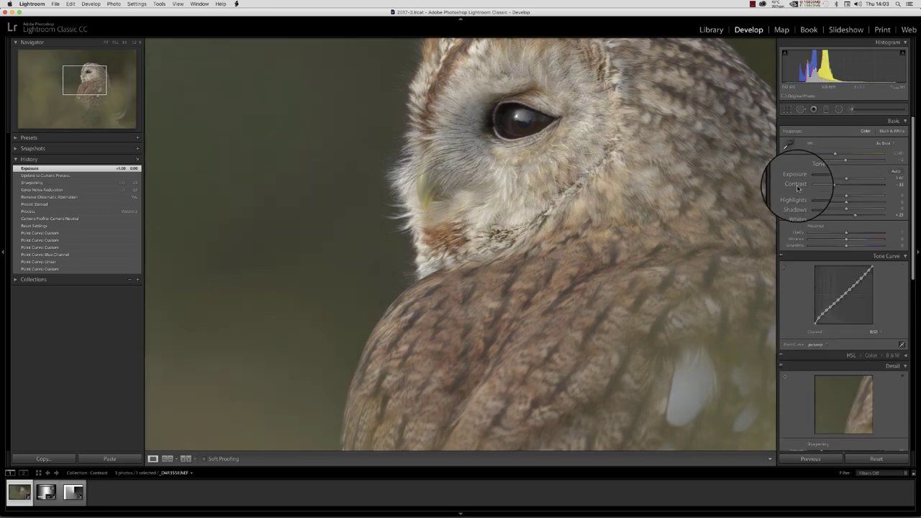
pyautogui.doubleClick(797, 189)
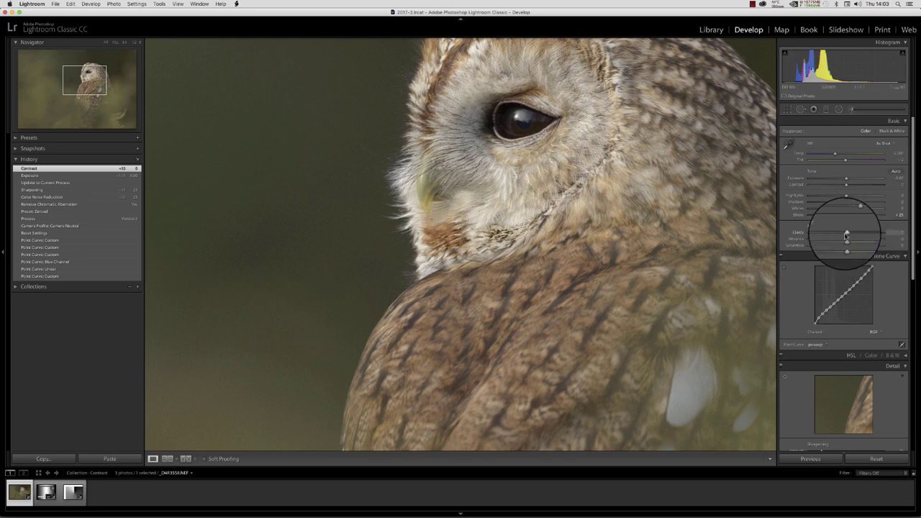
# - Raise Clarity to +20 in the Basic panel and return the view to Fit
pyautogui.moveTo(846, 235)
pyautogui.mouseDown()
pyautogui.moveTo(864, 235)
pyautogui.moveTo(845, 241)
pyautogui.moveTo(850, 247)
pyautogui.mouseUp()
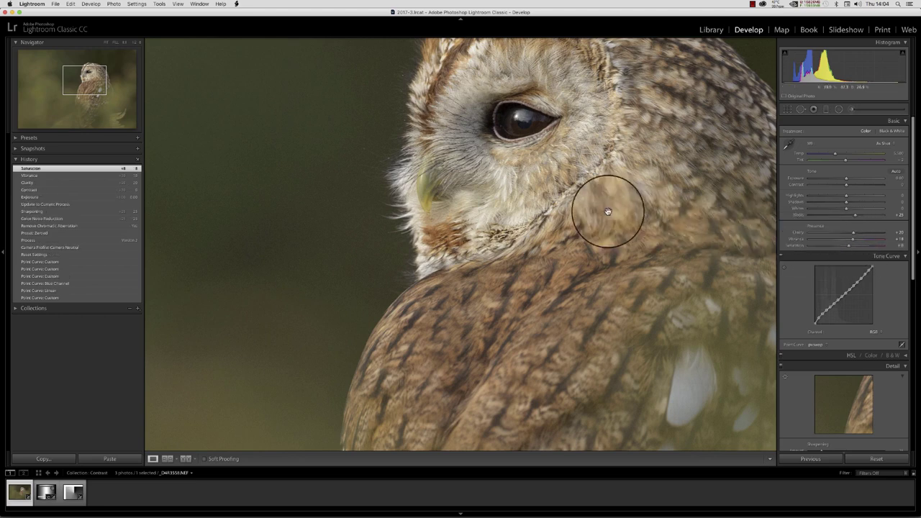
pyautogui.click(567, 214)
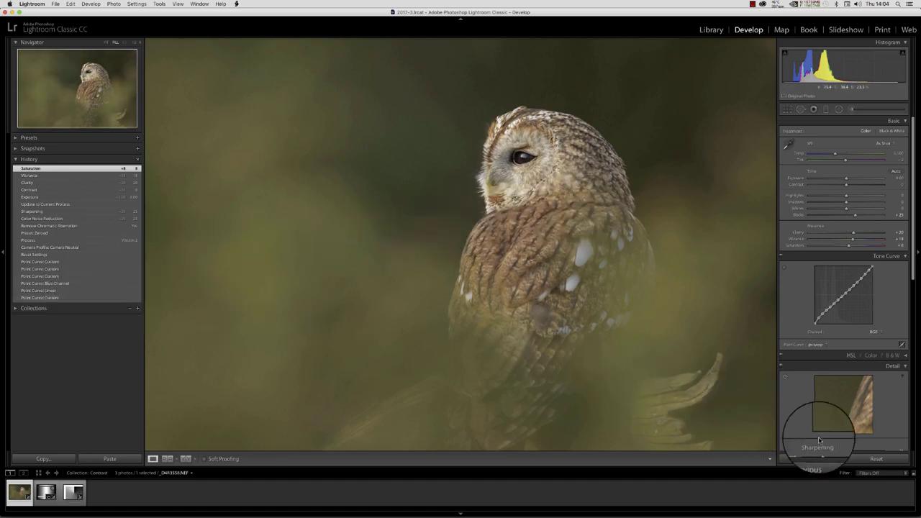
pyautogui.click(861, 462)
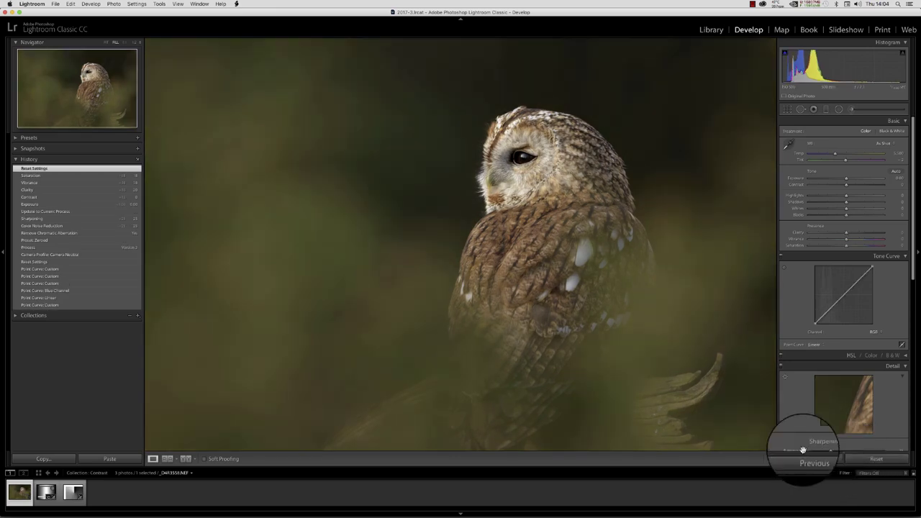
pyautogui.click(123, 176)
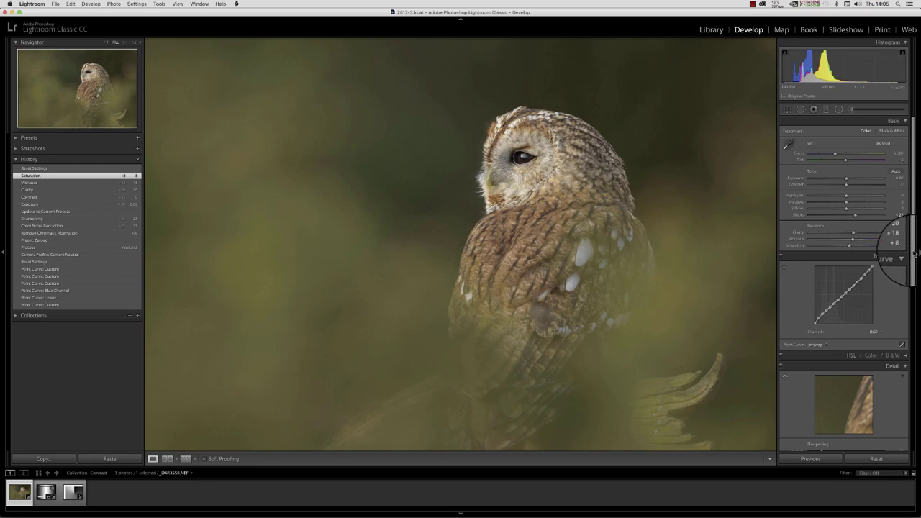
# - Darken the edges with a Post-Crop Vignetting Amount of -24
pyautogui.moveTo(915, 252); pyautogui.dragTo(911, 380)
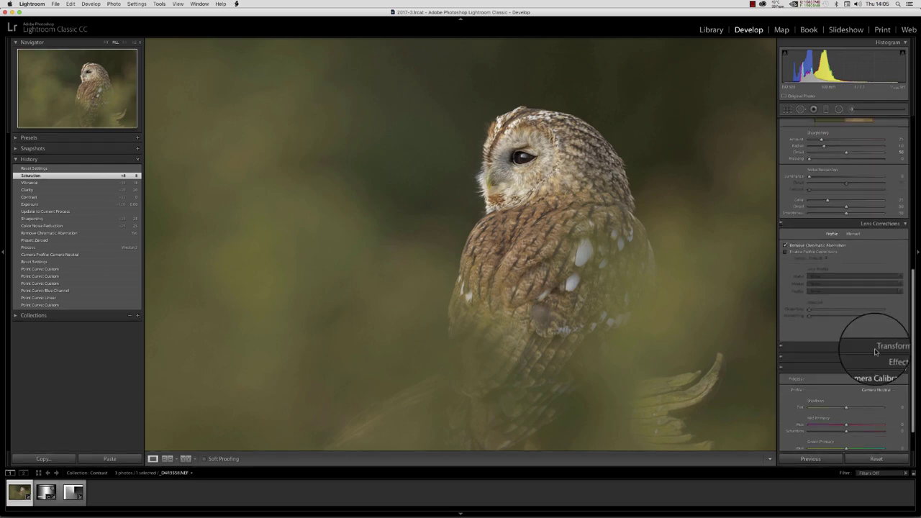
pyautogui.click(901, 364)
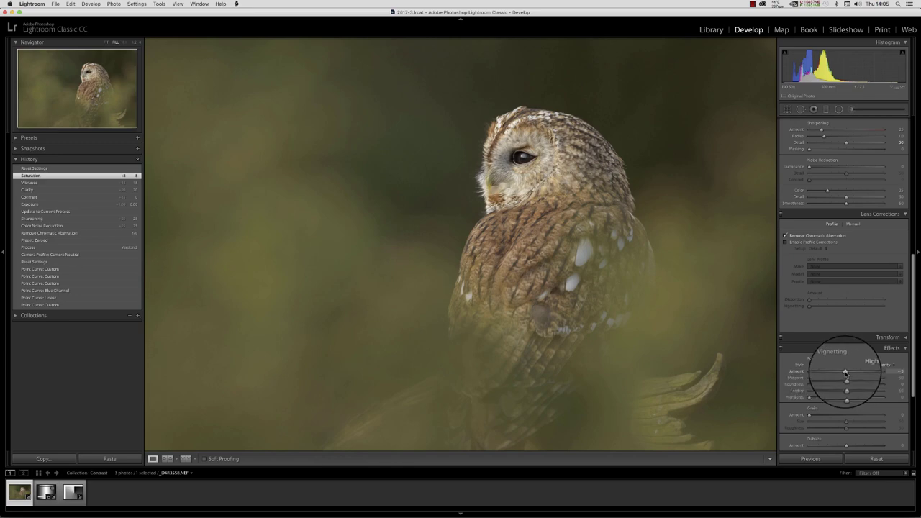
pyautogui.moveTo(833, 373); pyautogui.dragTo(837, 374)
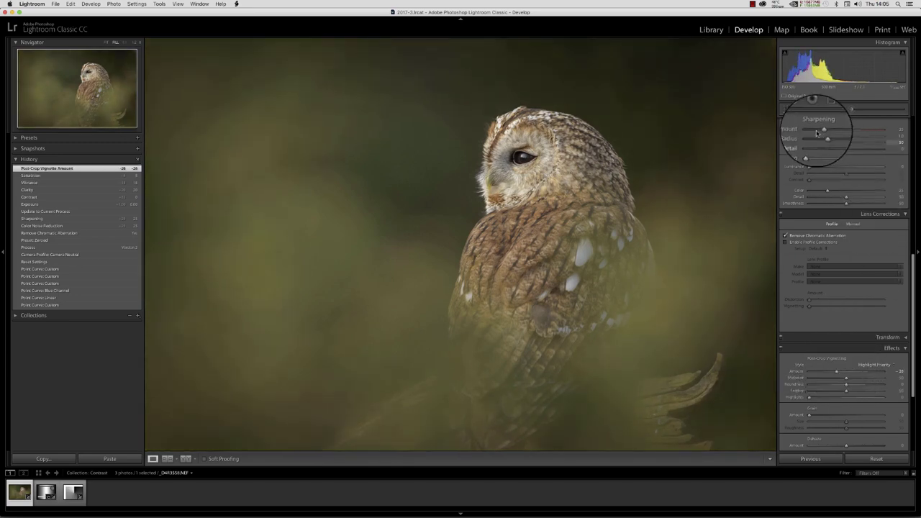
# - Crop in tighter from the top-right corner so the owl fills more of the frame
pyautogui.click(786, 109)
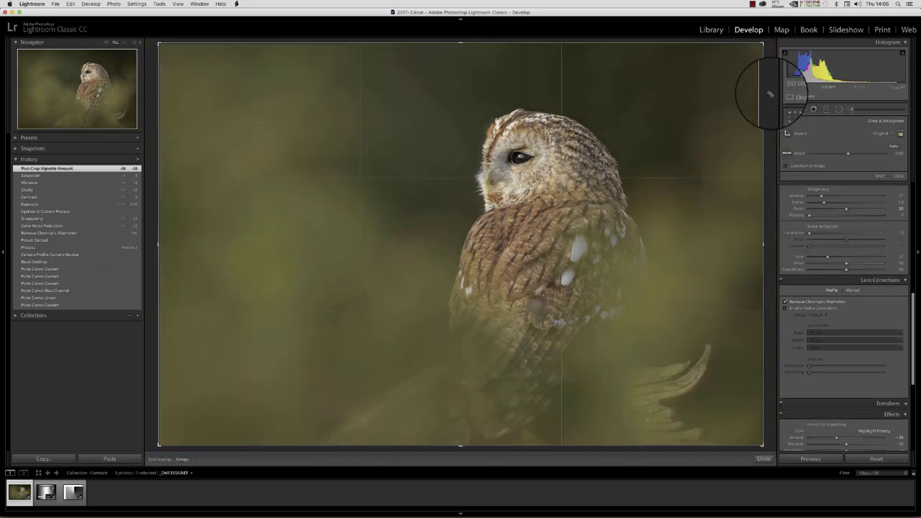
pyautogui.moveTo(762, 43); pyautogui.dragTo(745, 58)
pyautogui.click(764, 459)
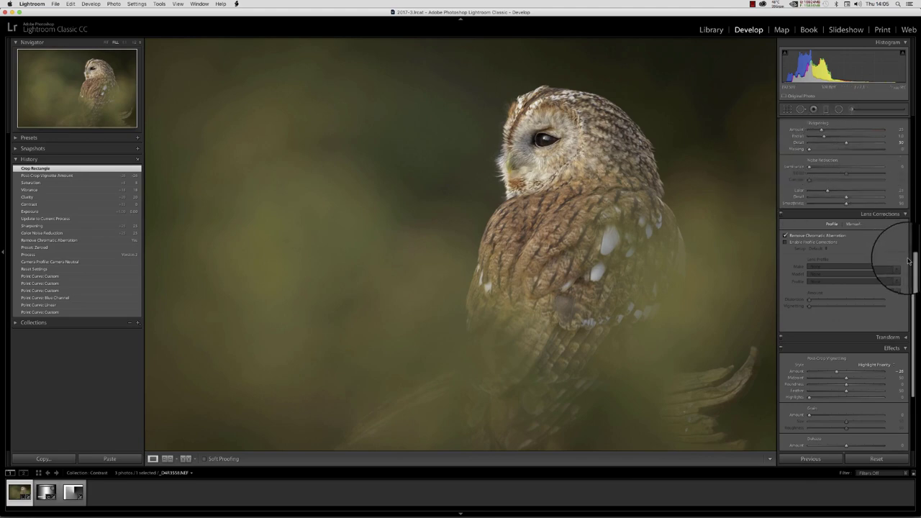
pyautogui.moveTo(913, 264); pyautogui.dragTo(896, 124)
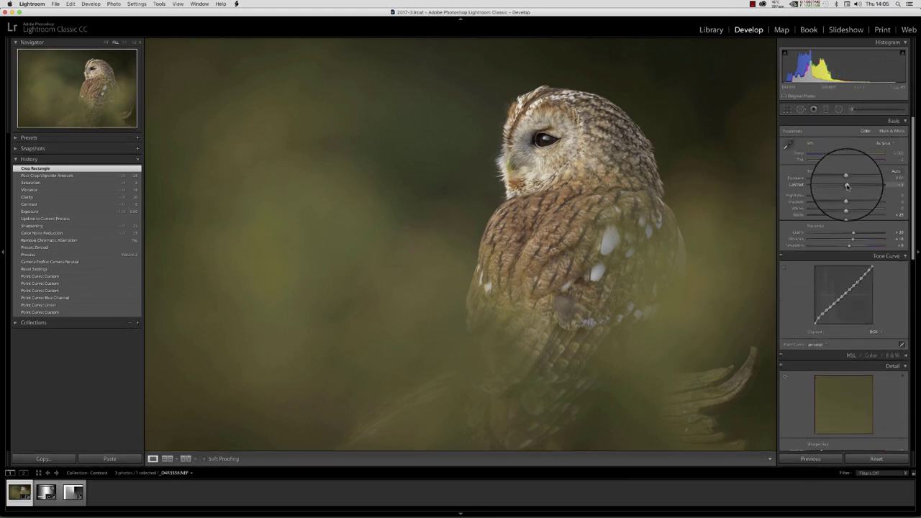
# - Set Contrast to about +9 and Exposure to -0.25 in the Basic panel
pyautogui.moveTo(847, 186); pyautogui.dragTo(851, 187)
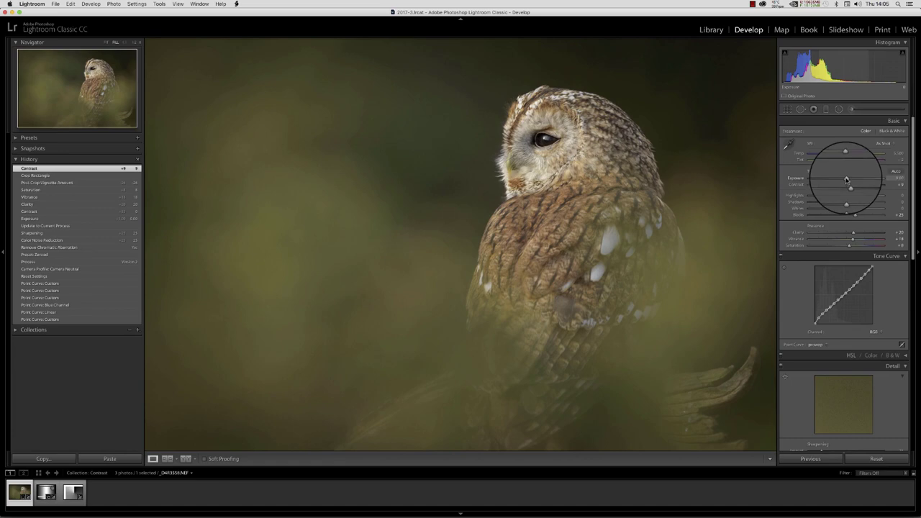
pyautogui.moveTo(847, 179); pyautogui.dragTo(844, 180)
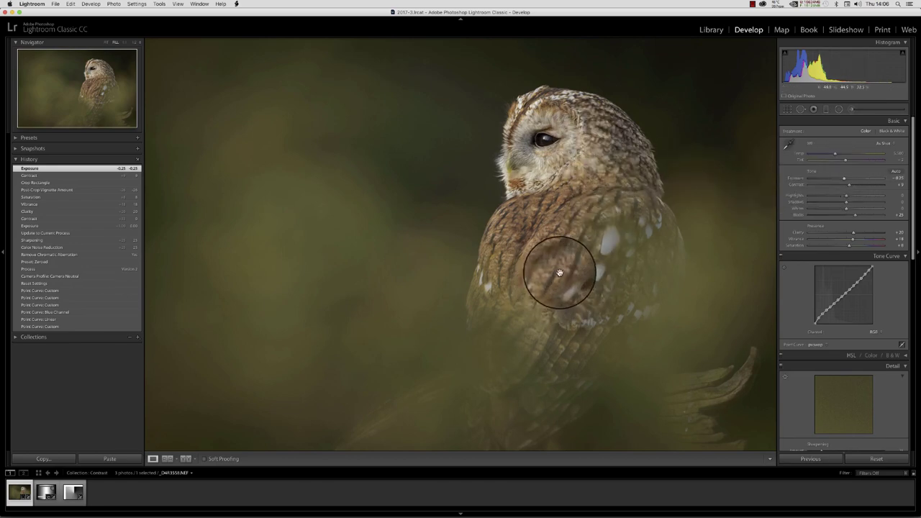
# - Draw a zeroed radial filter around the owl's eye and zoom to 1:1 on it
pyautogui.click(839, 110)
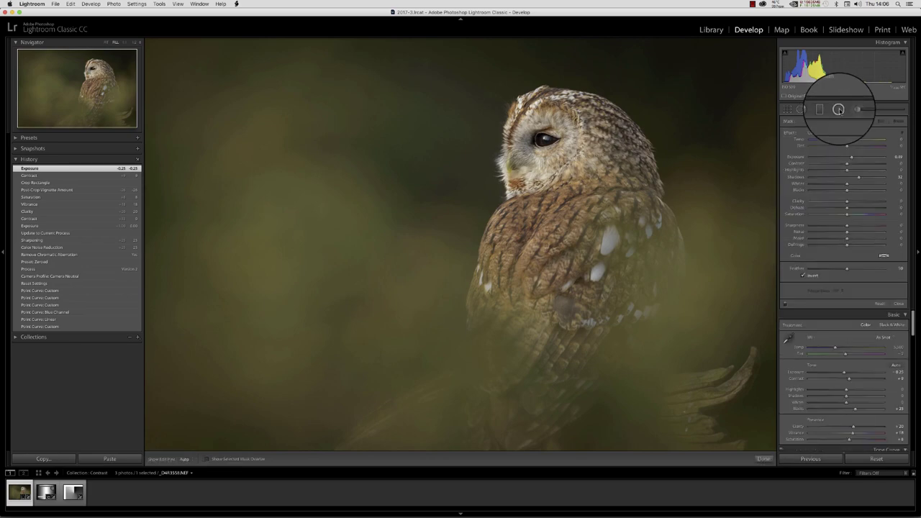
pyautogui.press('alt')
pyautogui.keyDown('alt'); pyautogui.click(791, 133); pyautogui.keyUp('alt')
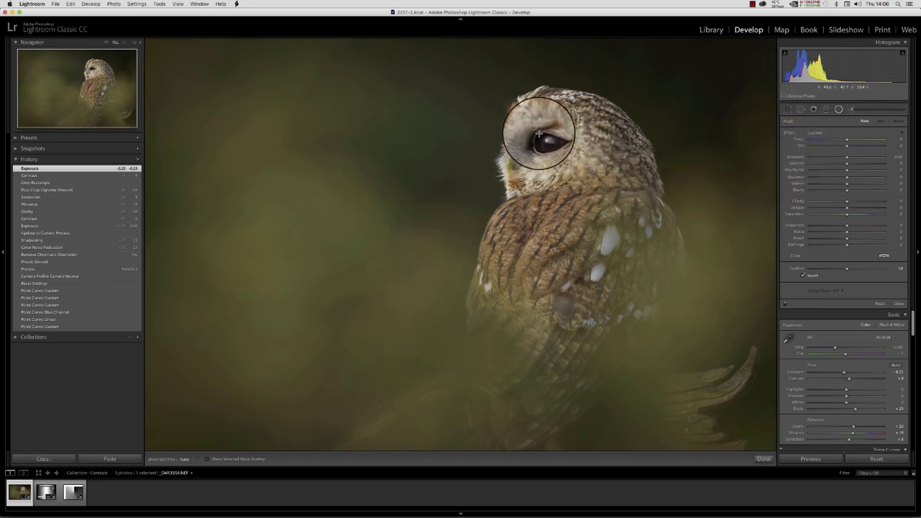
pyautogui.moveTo(555, 151)
pyautogui.mouseDown()
pyautogui.moveTo(540, 138)
pyautogui.moveTo(547, 139)
pyautogui.mouseUp()
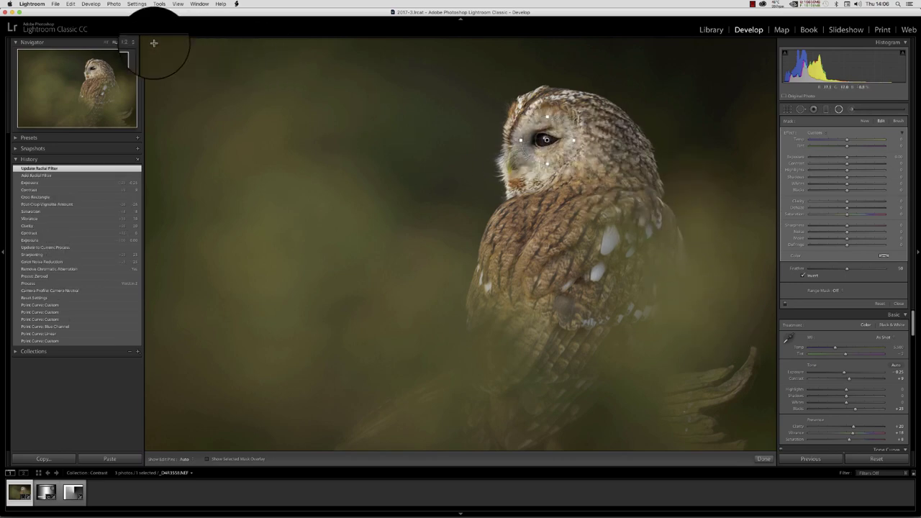
pyautogui.click(124, 43)
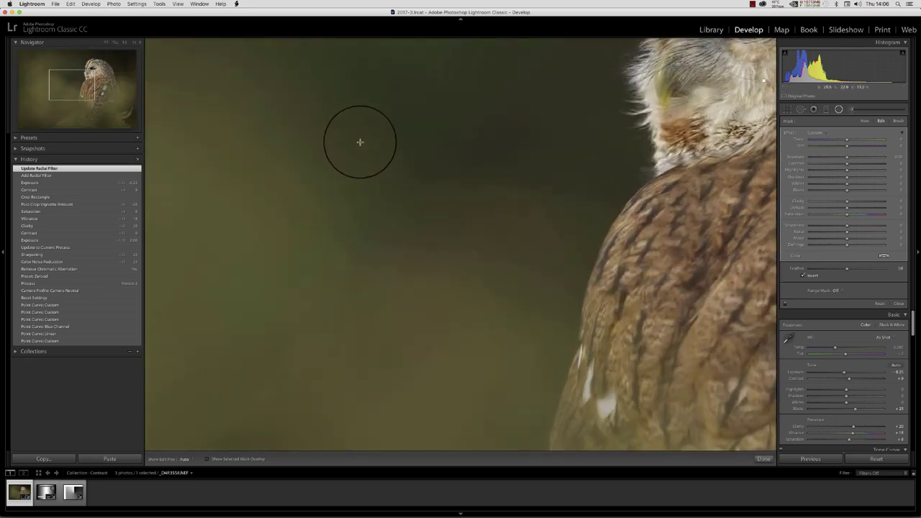
pyautogui.moveTo(426, 141); pyautogui.dragTo(224, 278)
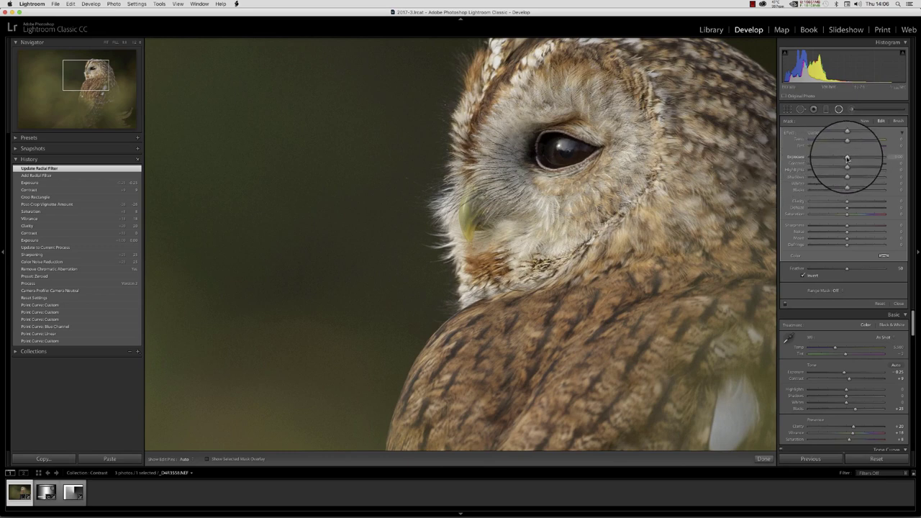
# - Give the eye filter Exposure 0.20, Clarity 10 and Noise 13
pyautogui.moveTo(847, 158); pyautogui.dragTo(847, 169)
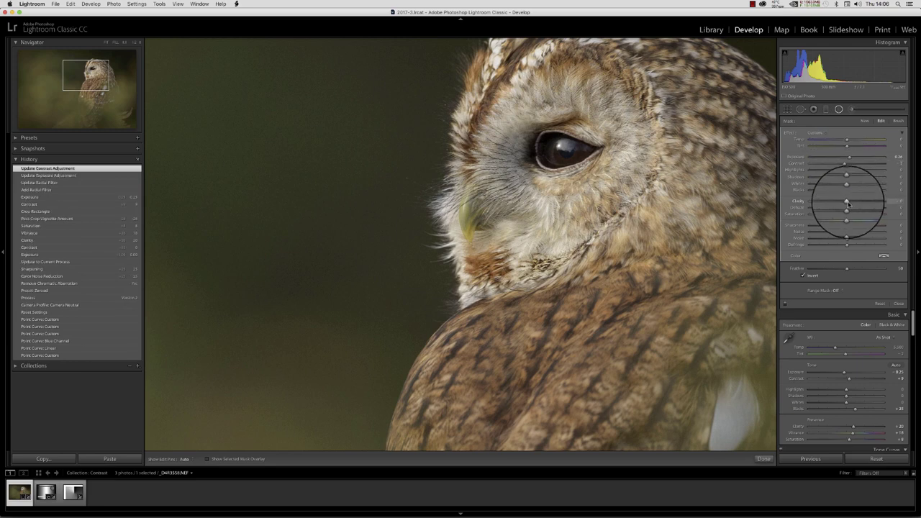
pyautogui.moveTo(847, 203); pyautogui.dragTo(853, 180)
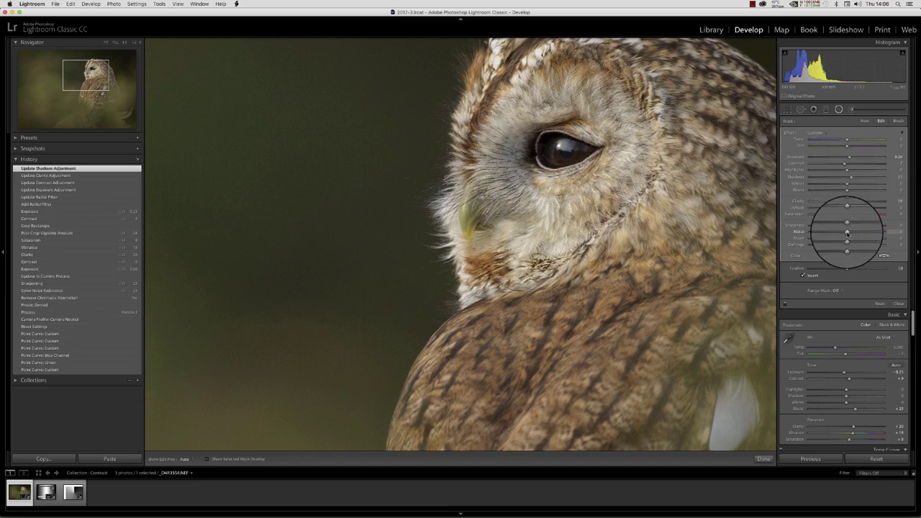
pyautogui.moveTo(848, 233); pyautogui.dragTo(853, 233)
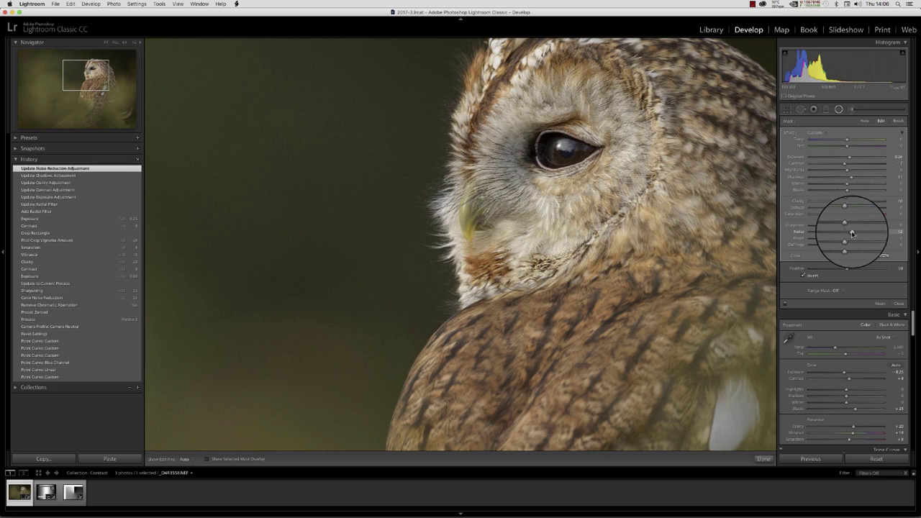
# - Compare the eye's radial filter off and on, then raise its Saturation to 18
pyautogui.click(785, 304)
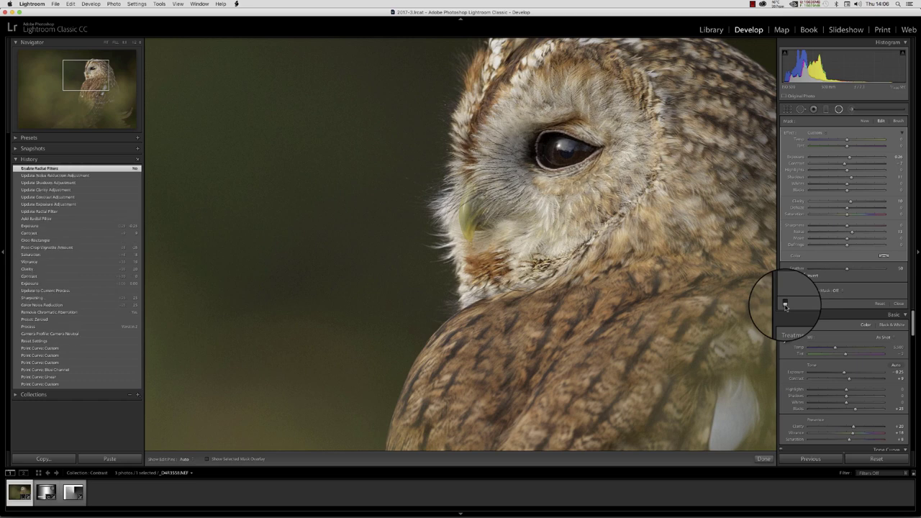
pyautogui.click(786, 305)
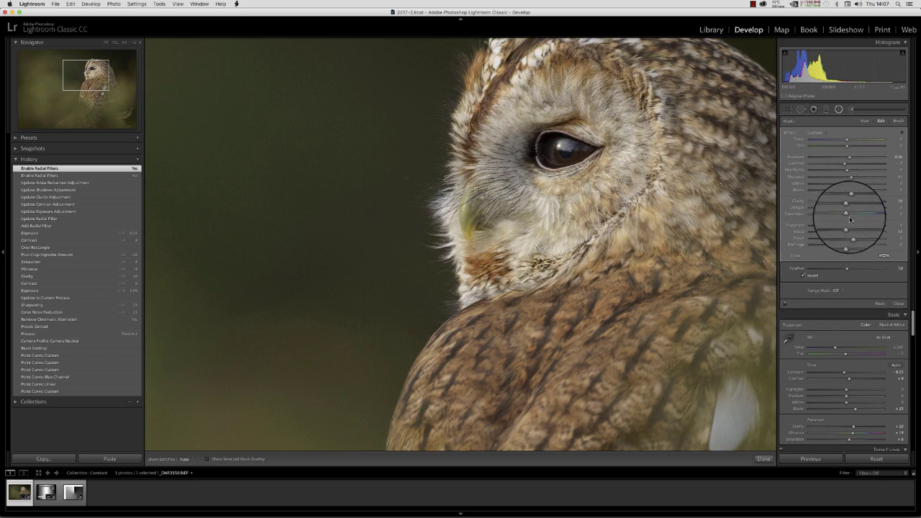
pyautogui.moveTo(848, 215); pyautogui.dragTo(855, 216)
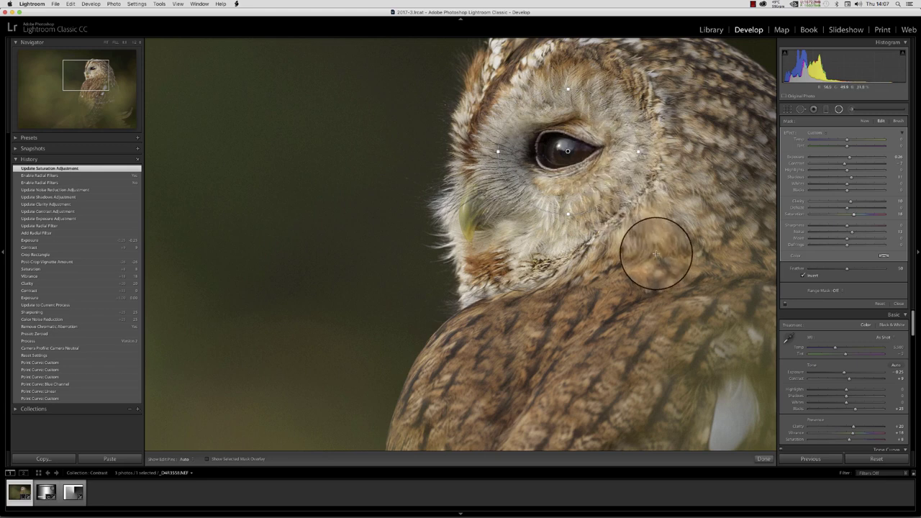
# - Commit the eye radial filter with Done and zoom out to Fit the whole owl photo
pyautogui.click(765, 459)
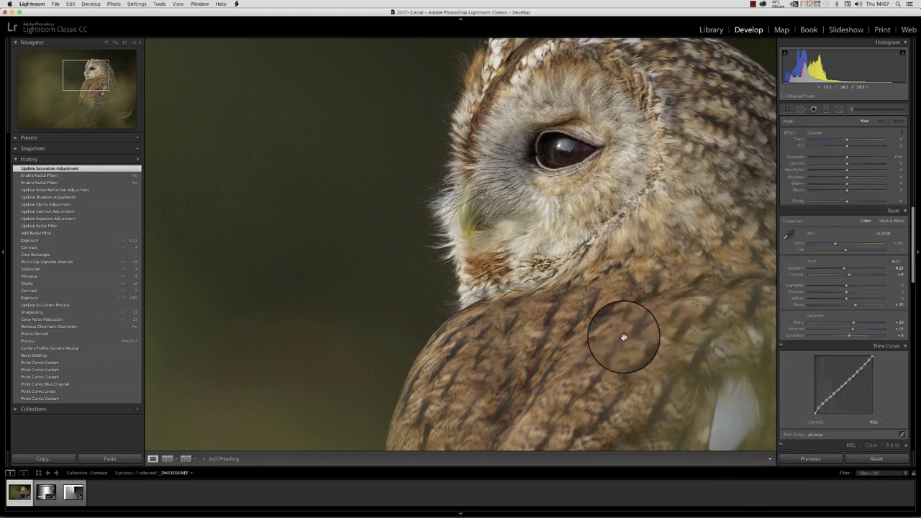
pyautogui.click(536, 196)
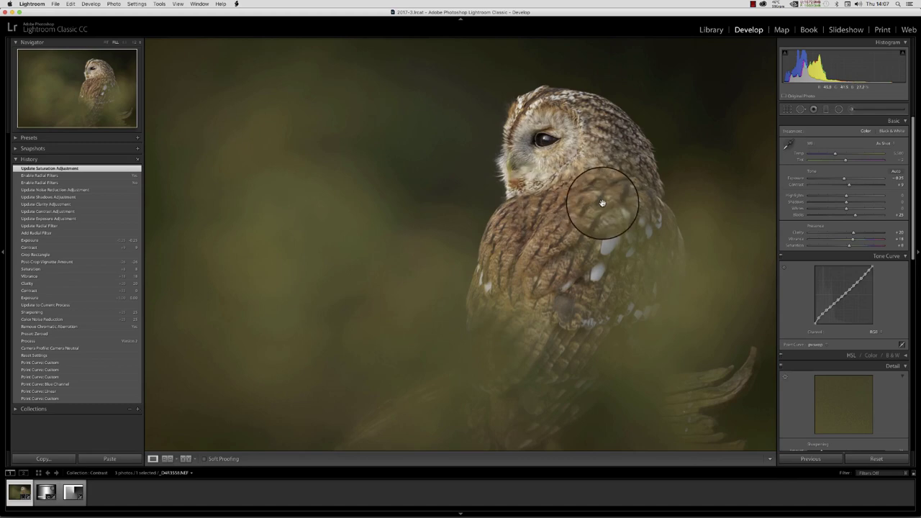